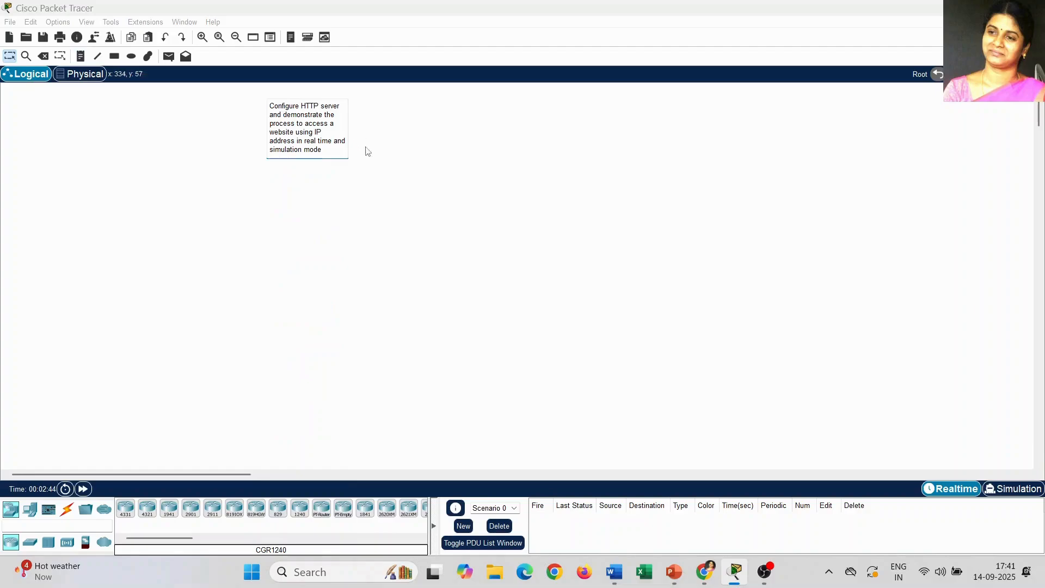
Step: Finish the title note about configuring an HTTP server and deselect it
left_click(376, 224)
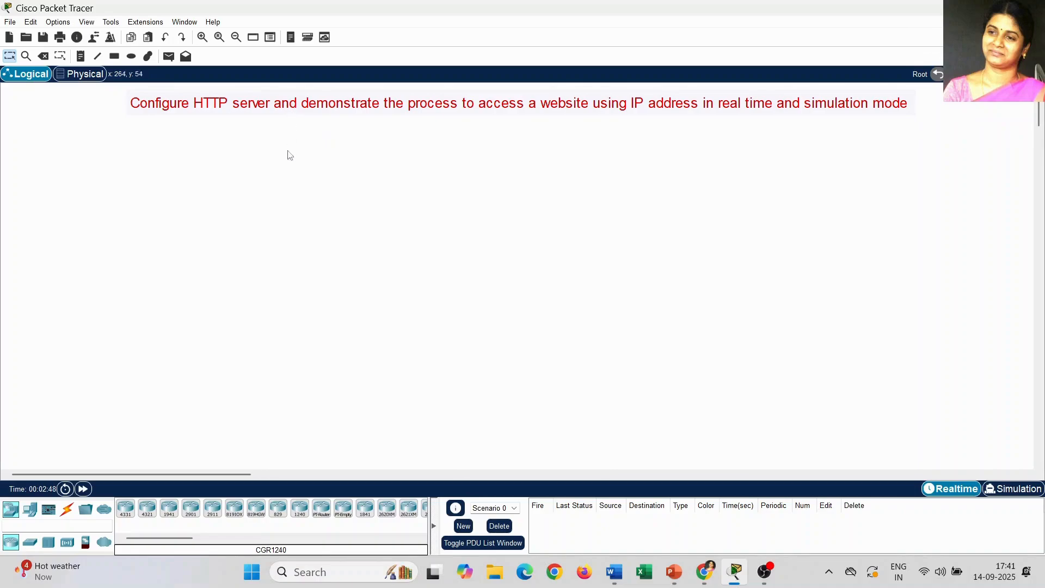
left_click(318, 238)
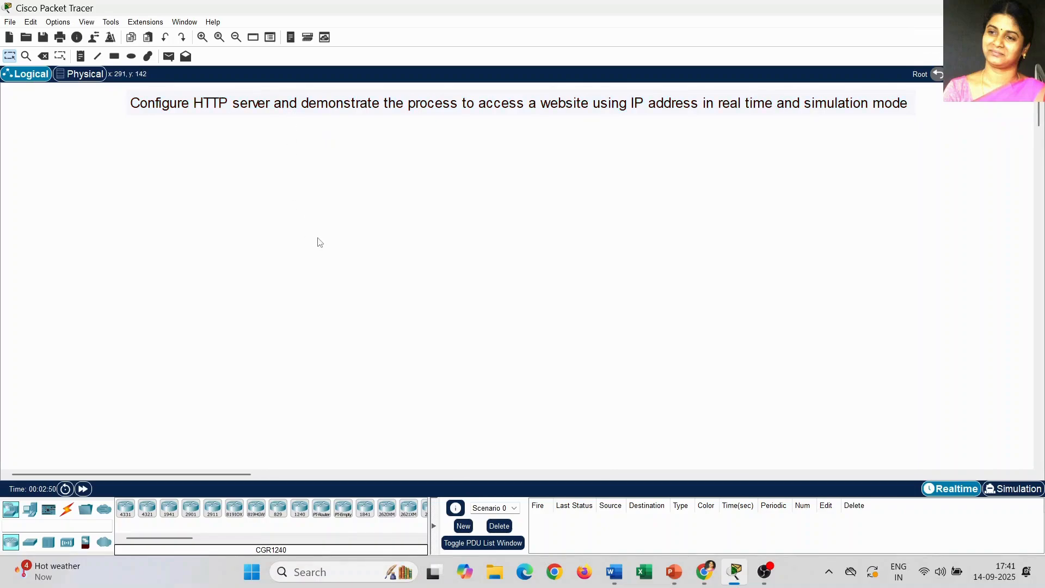
Step: Place two PC end devices side by side in the lower-left part of the workspace
left_click(30, 512)
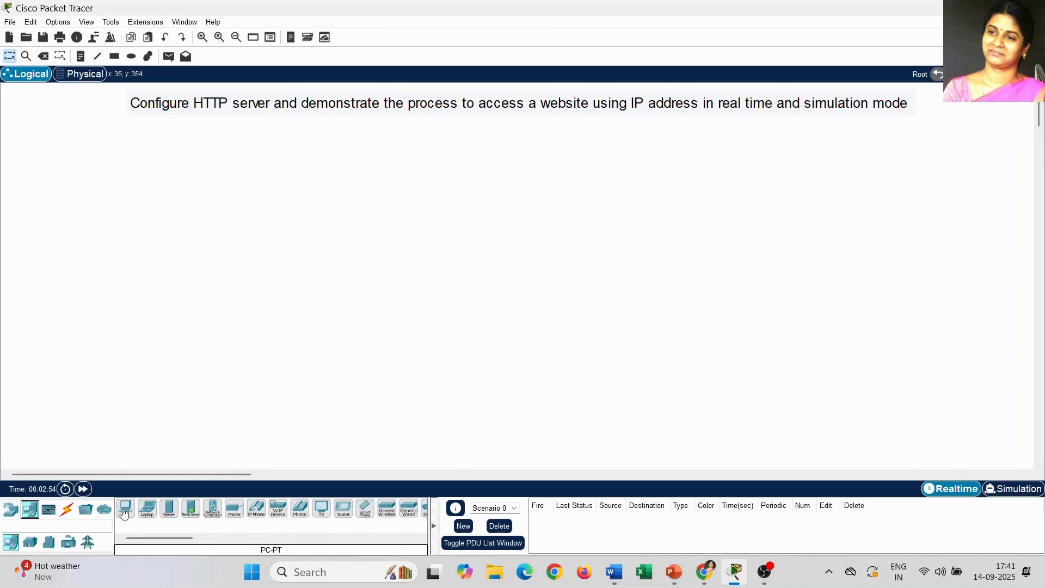
left_click(124, 513)
left_click(200, 331)
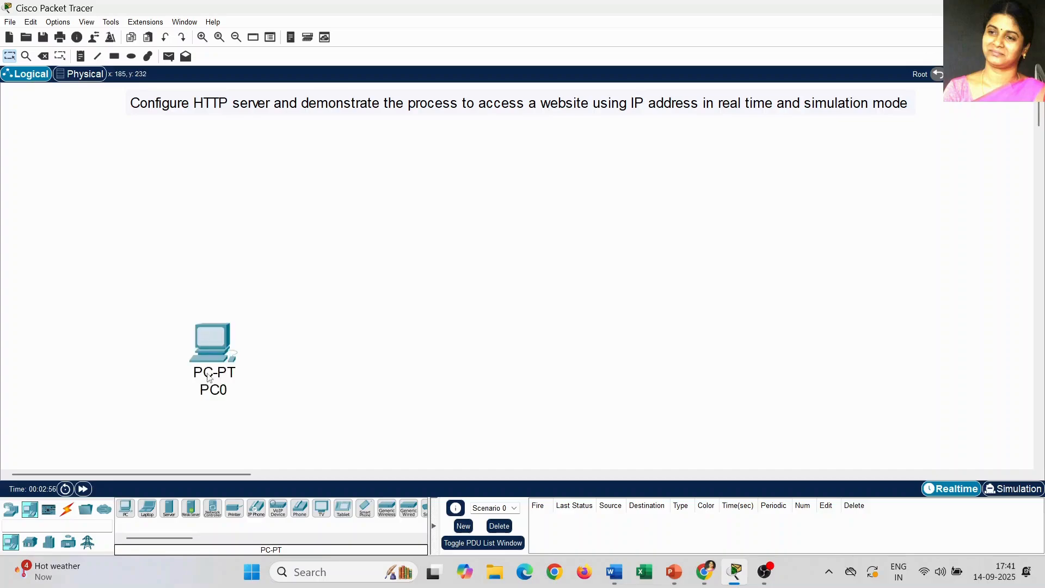
left_click(126, 509)
left_click(336, 345)
left_click(337, 344)
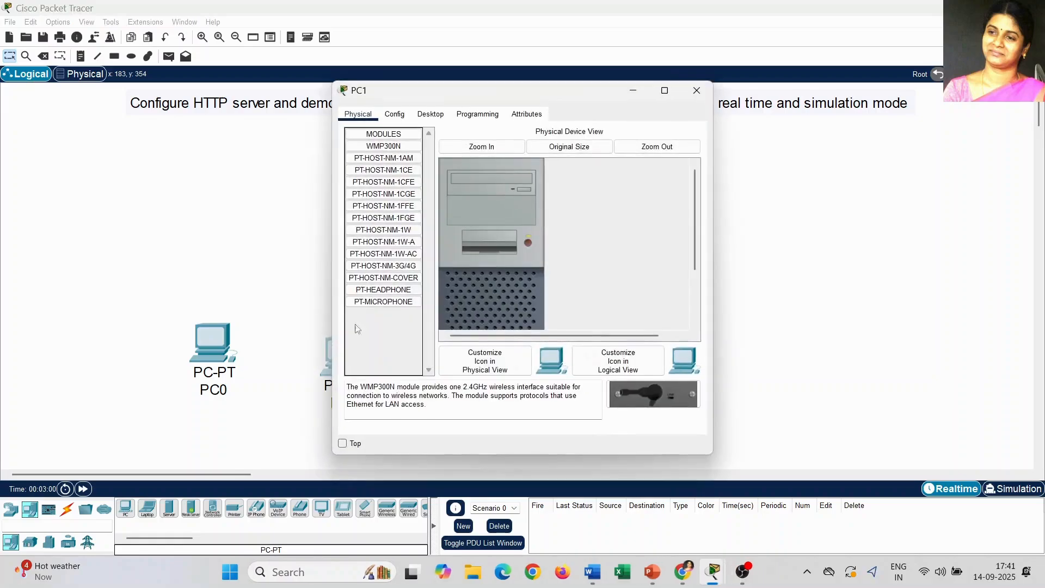
left_click(691, 96)
left_click_drag(337, 370, 334, 352)
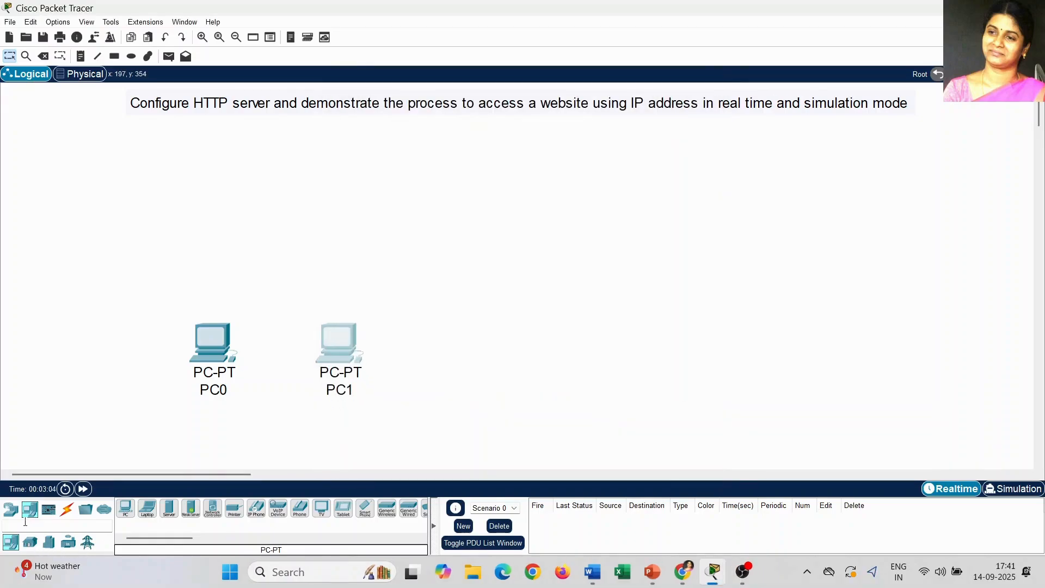
Step: Place two Server-PT devices side by side to the right of the PCs
left_click(168, 512)
left_click(544, 335)
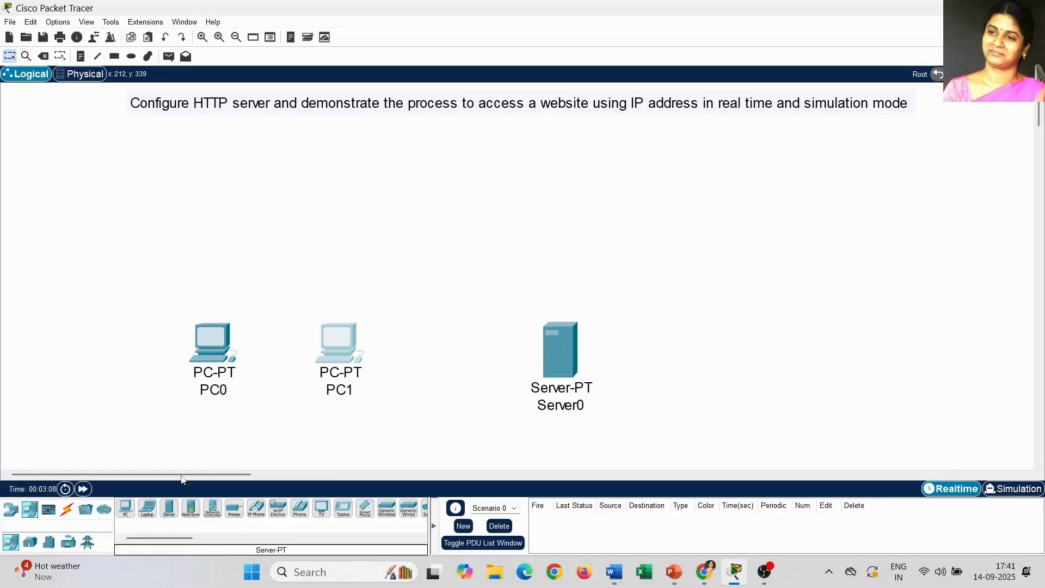
left_click(168, 509)
left_click(695, 331)
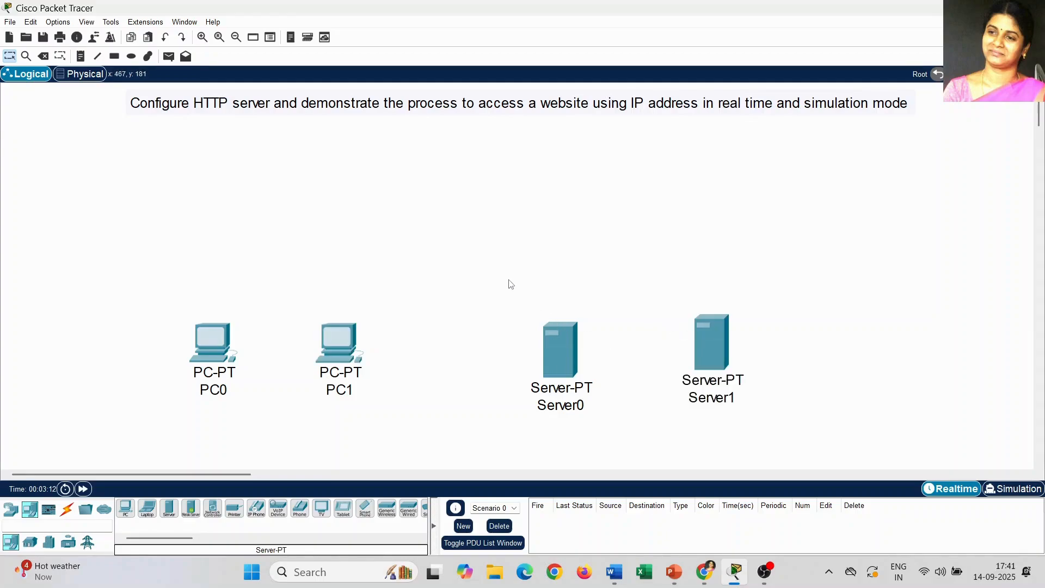
Step: Place a Switch-PT centrally above the PCs and servers, just below the title note
left_click(8, 510)
left_click(30, 542)
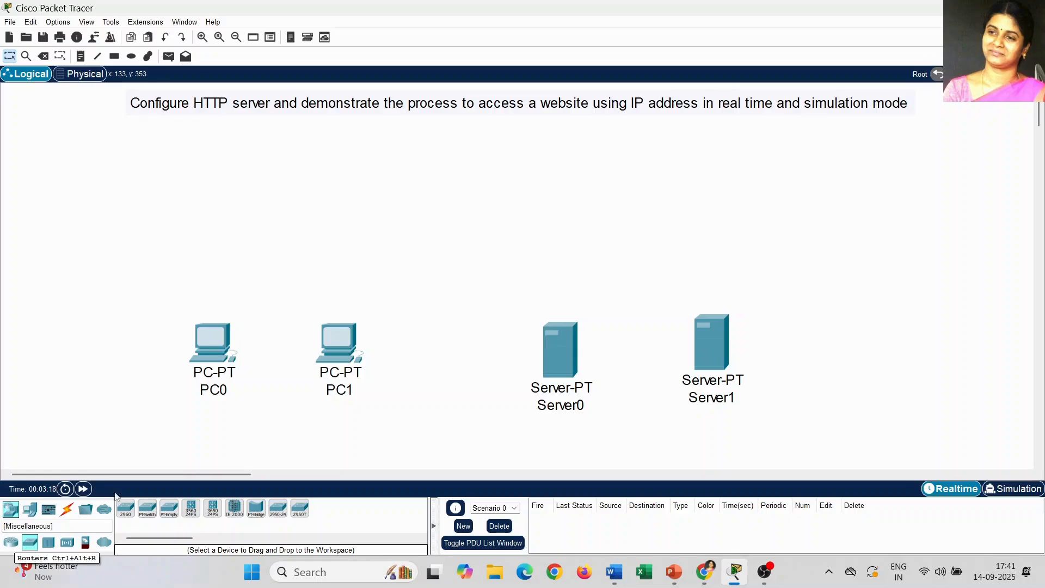
left_click(148, 512)
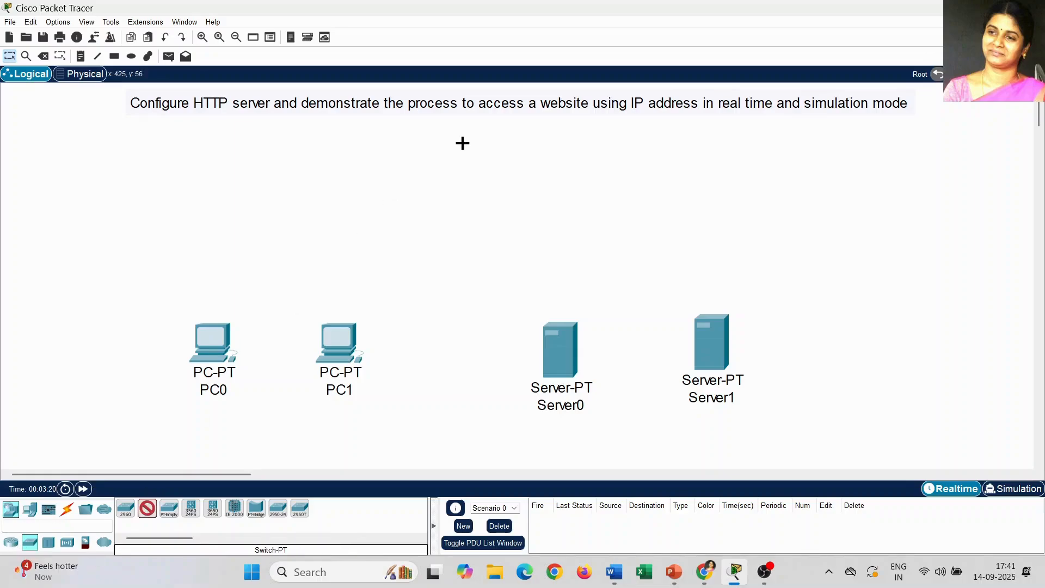
left_click(446, 191)
left_click_drag(462, 194, 457, 169)
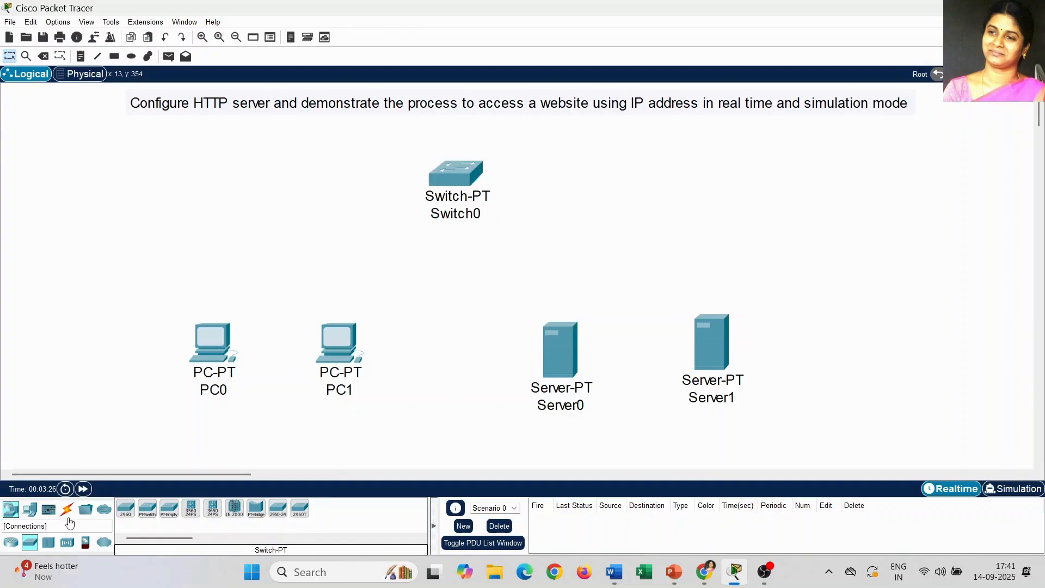
Step: Connect PC0 and PC1 to Switch0 using the automatically chosen connection type
left_click(67, 509)
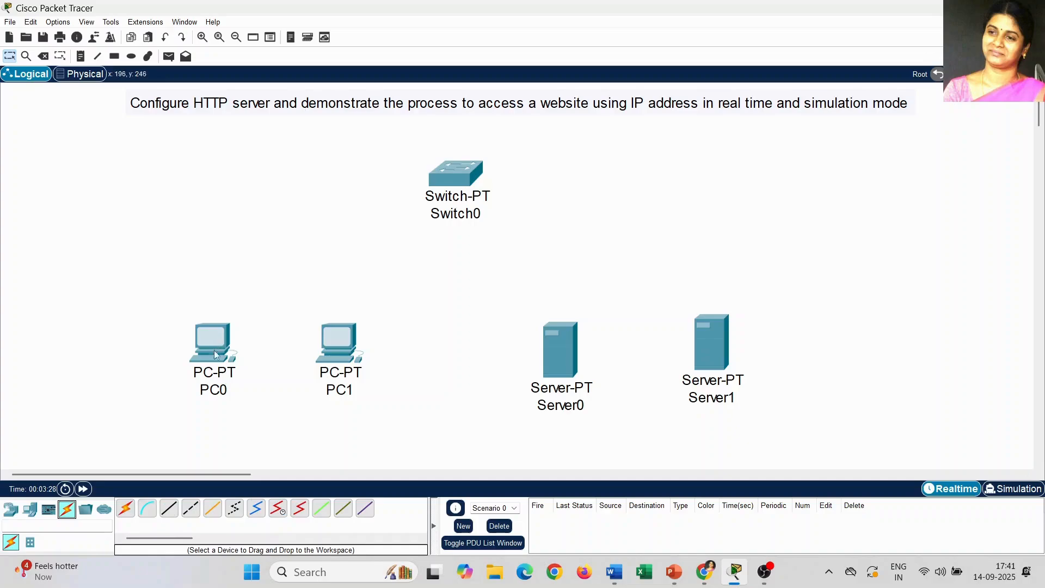
left_click(125, 507)
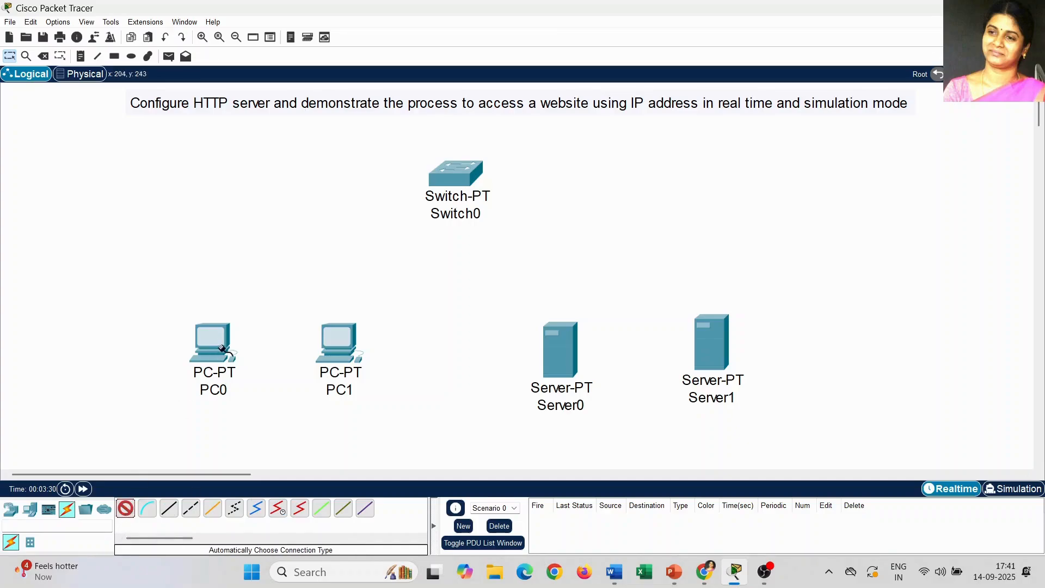
left_click(216, 347)
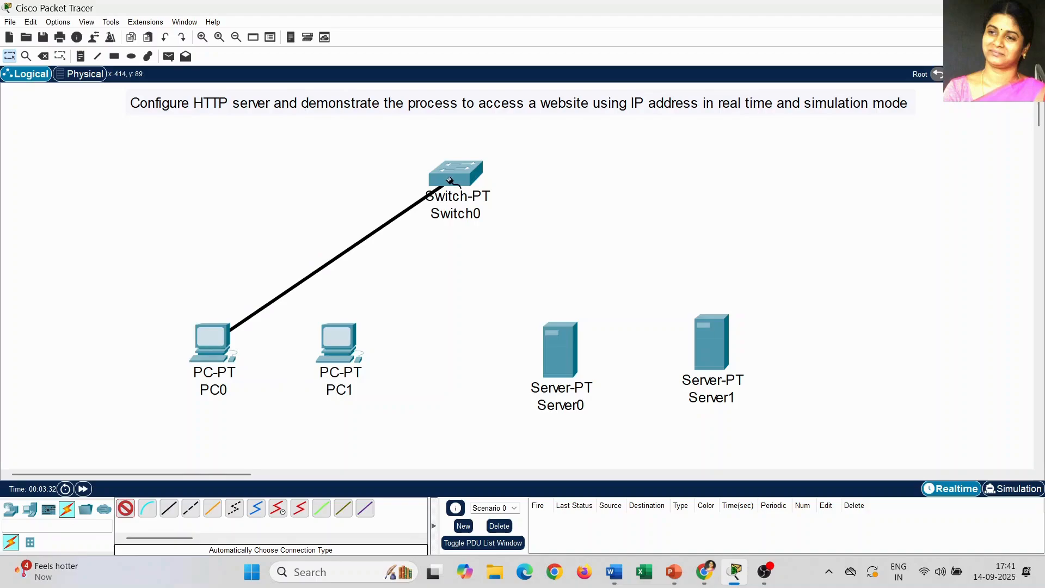
left_click(453, 173)
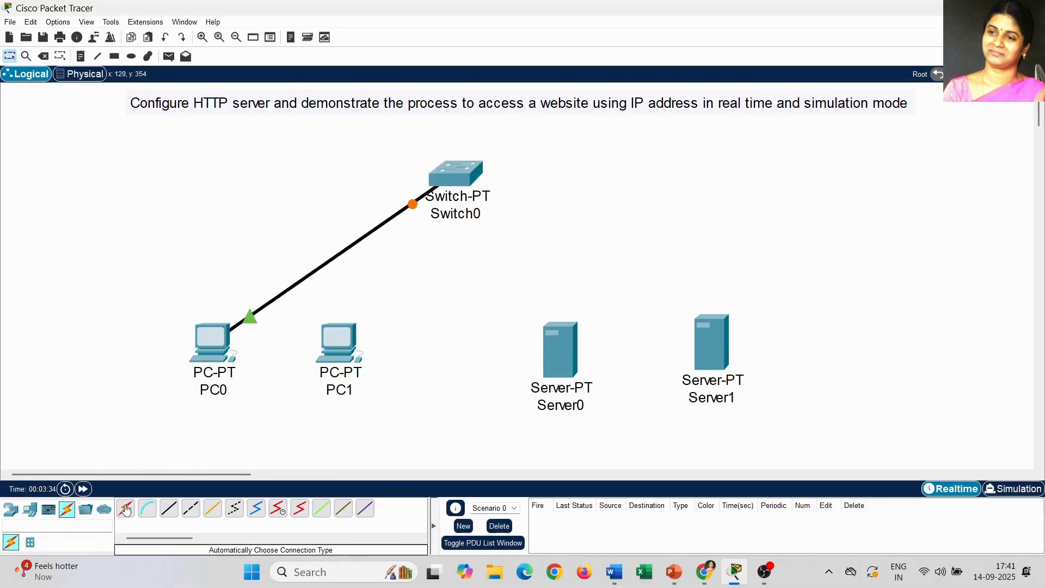
left_click(340, 342)
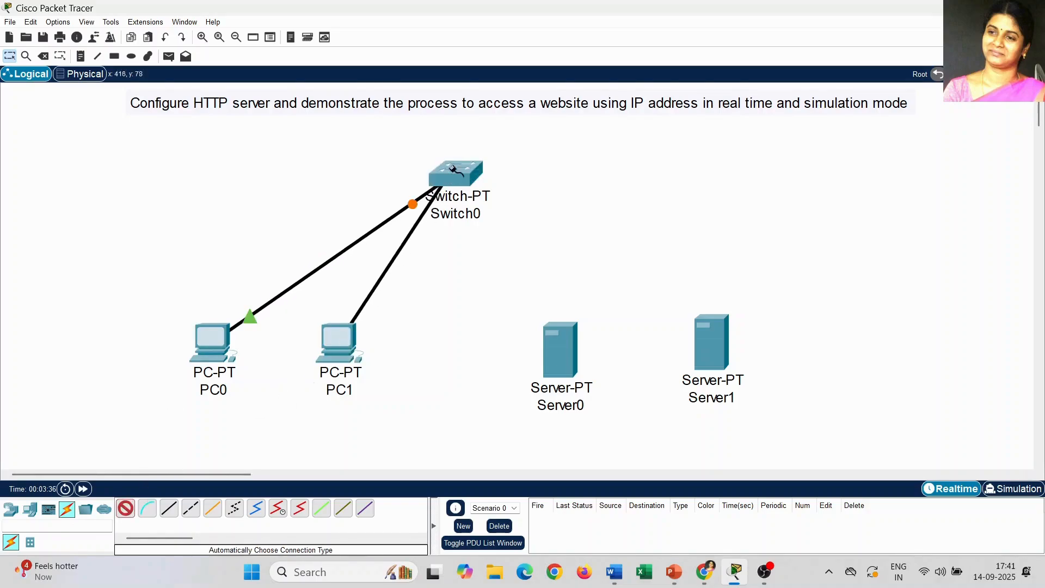
left_click(461, 169)
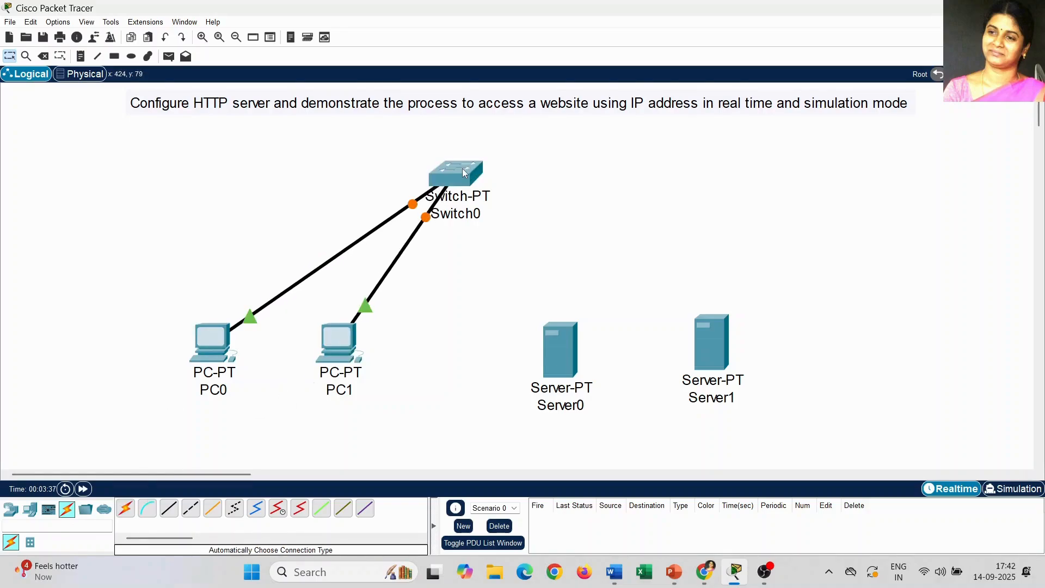
Step: Connect Server0 and Server1 to Switch0 using the automatically chosen connection type
left_click(125, 509)
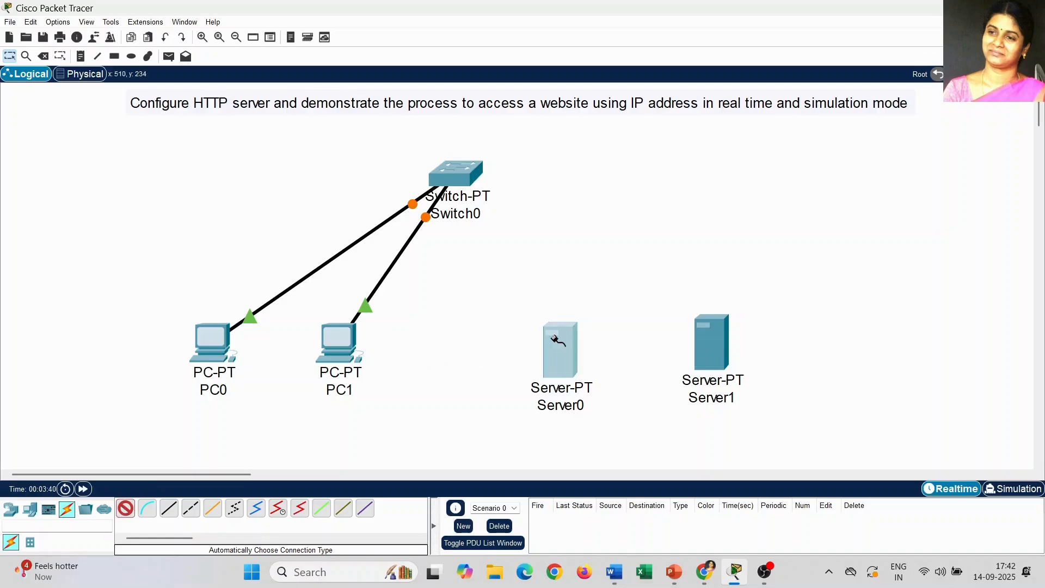
left_click(555, 340)
left_click(455, 176)
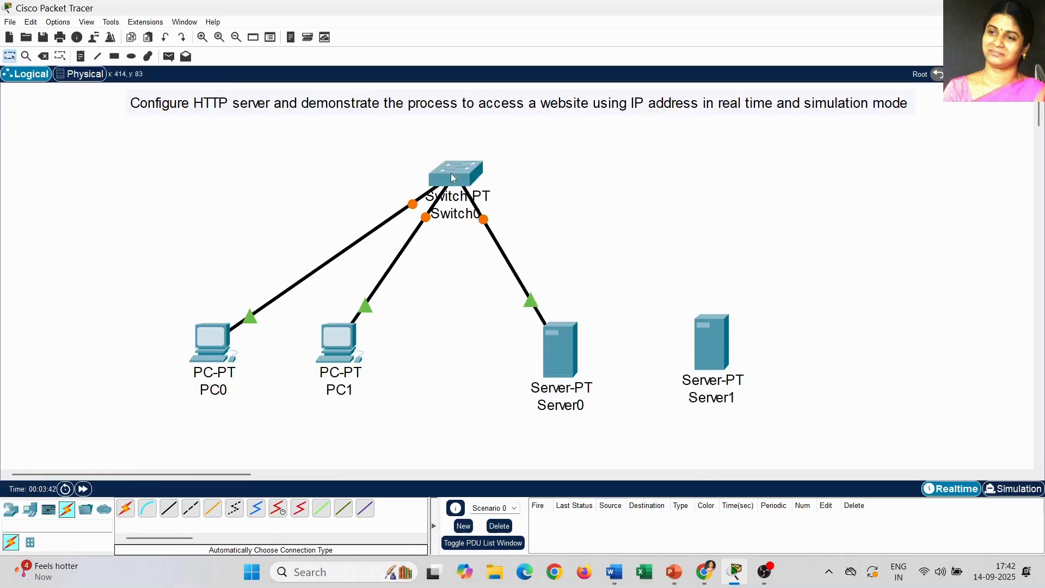
left_click(125, 510)
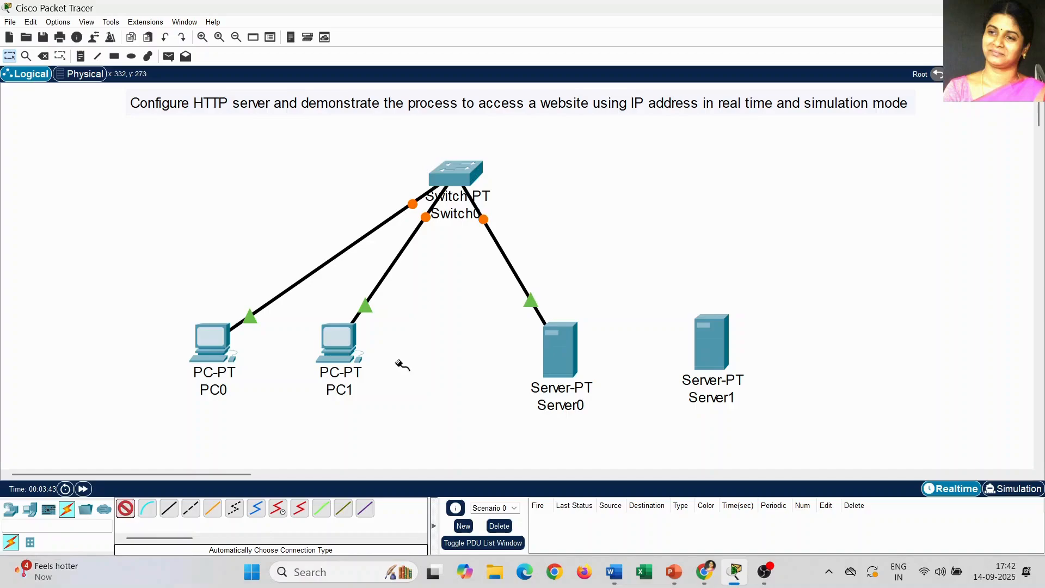
left_click(713, 325)
left_click(458, 170)
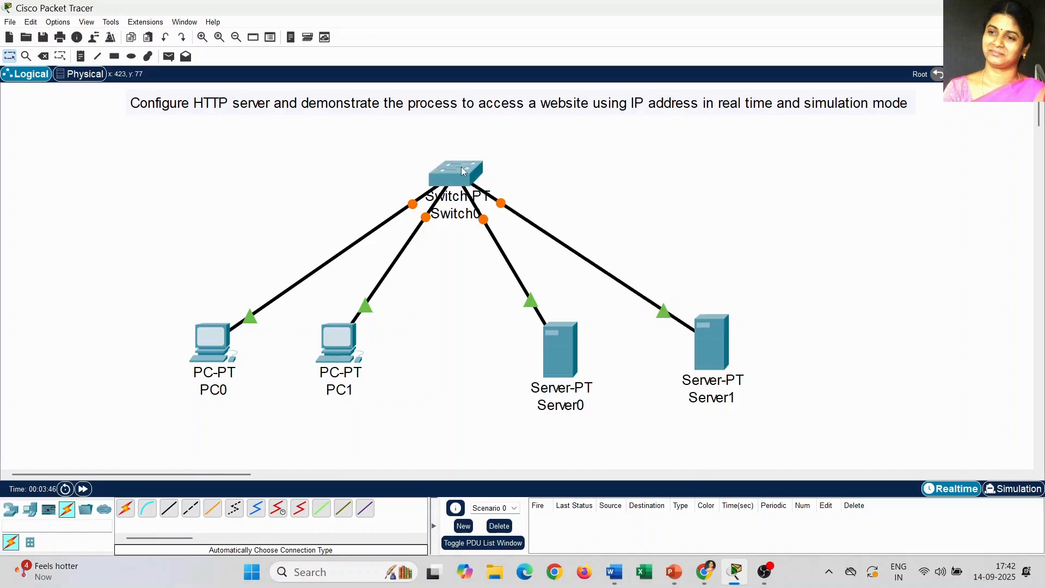
Step: Tidy the topology by shifting Switch0 slightly right, both PCs right and down, and Server1 closer to Server0
mouse_move(458, 167)
left_mouse_down()
mouse_move(488, 167)
mouse_move(464, 168)
left_mouse_up()
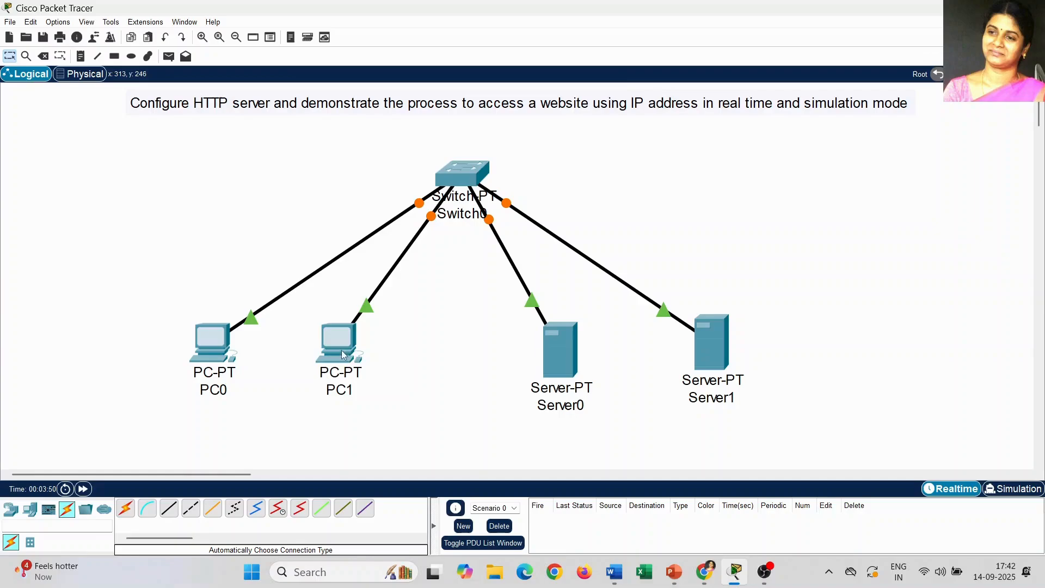
left_click_drag(341, 350, 366, 360)
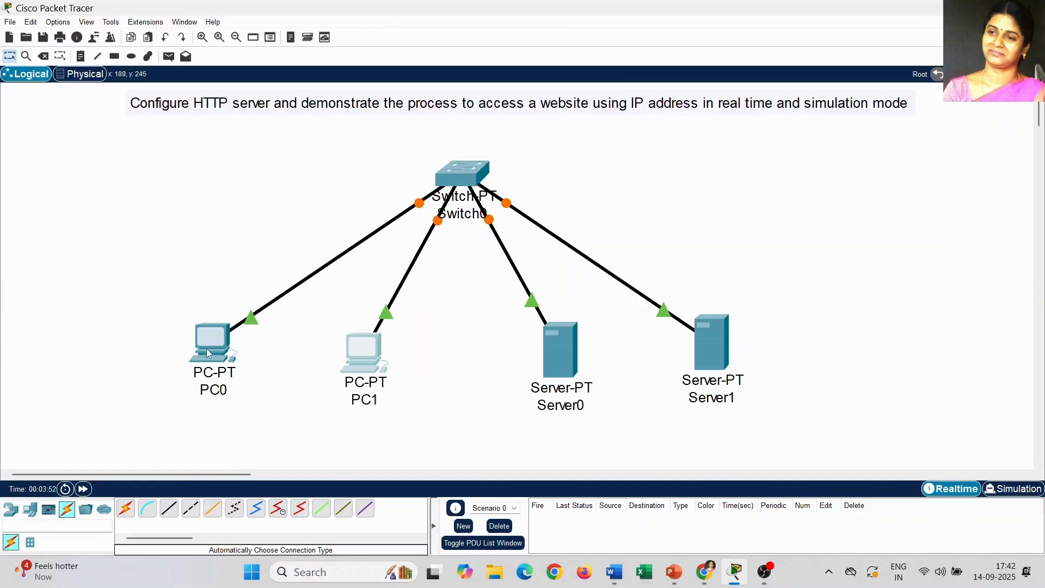
left_click_drag(210, 348, 243, 357)
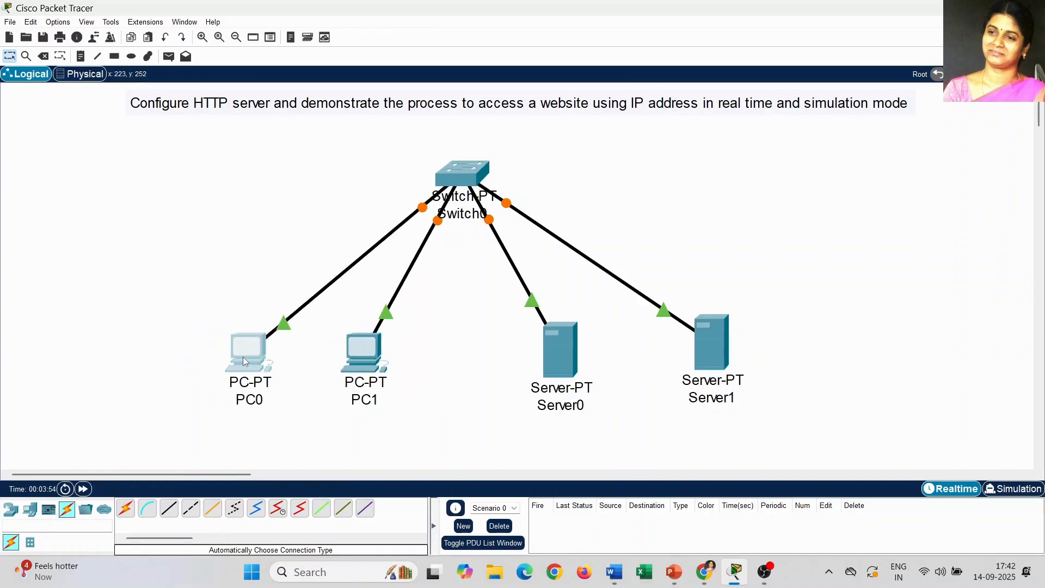
left_click_drag(720, 341, 698, 344)
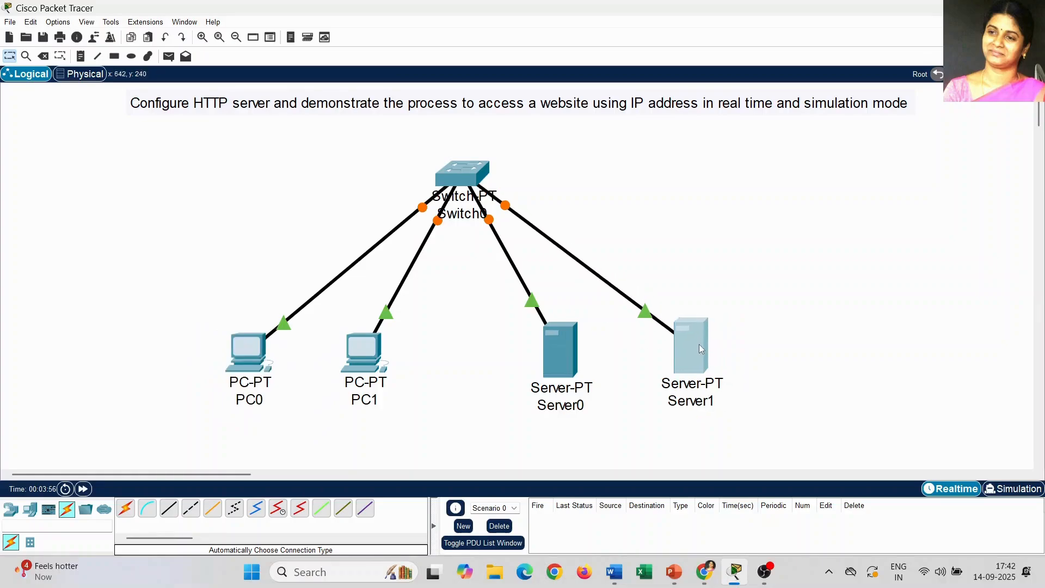
Step: Add address notes beneath the PCs: 192.168.1.1 under PC0 and 192.168.1.2 under PC1
left_click(81, 56)
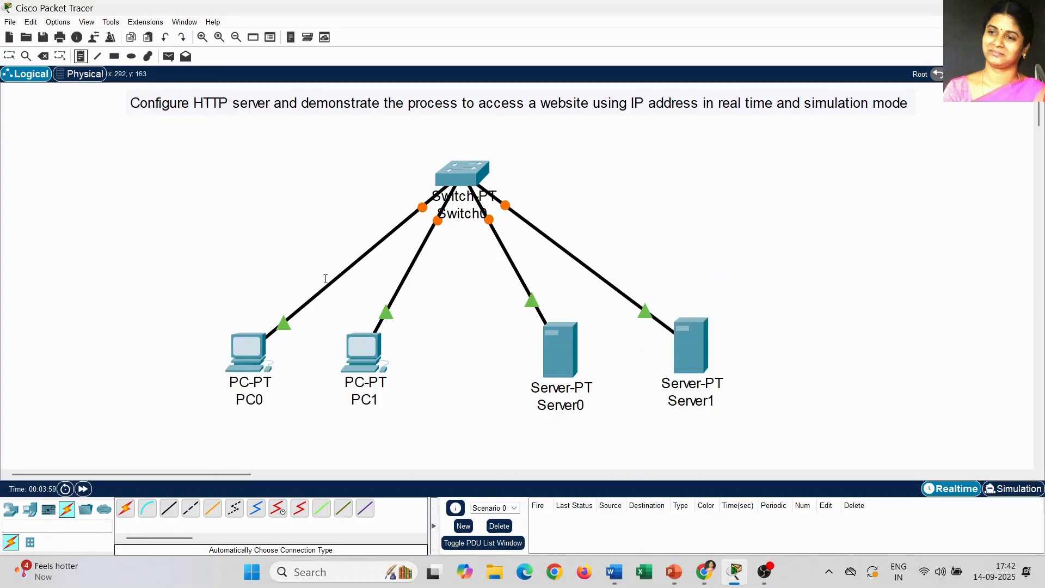
left_click(204, 417)
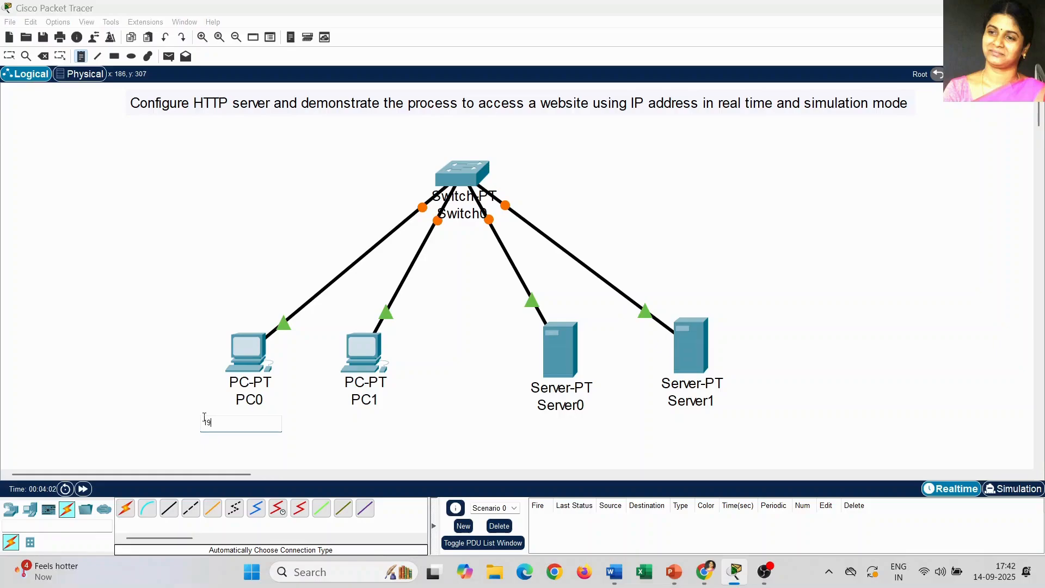
type("192.168.1.1")
left_click(338, 416)
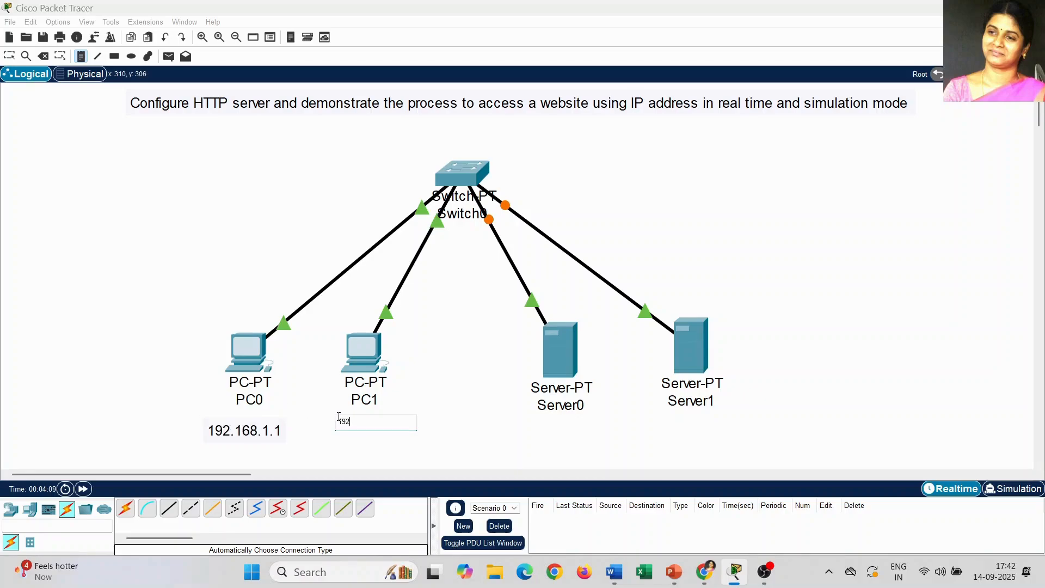
type("192.168.1.2")
Step: Add address notes beneath the servers: 192.168.1.3 under Server0 and 192.168.1.4 under Server1
left_click(525, 423)
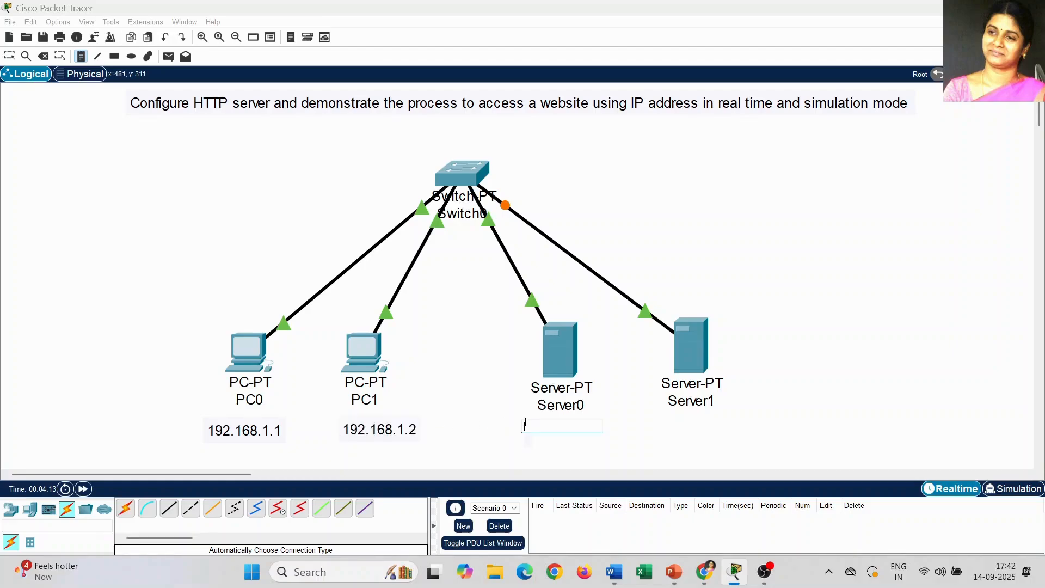
type("192.168.")
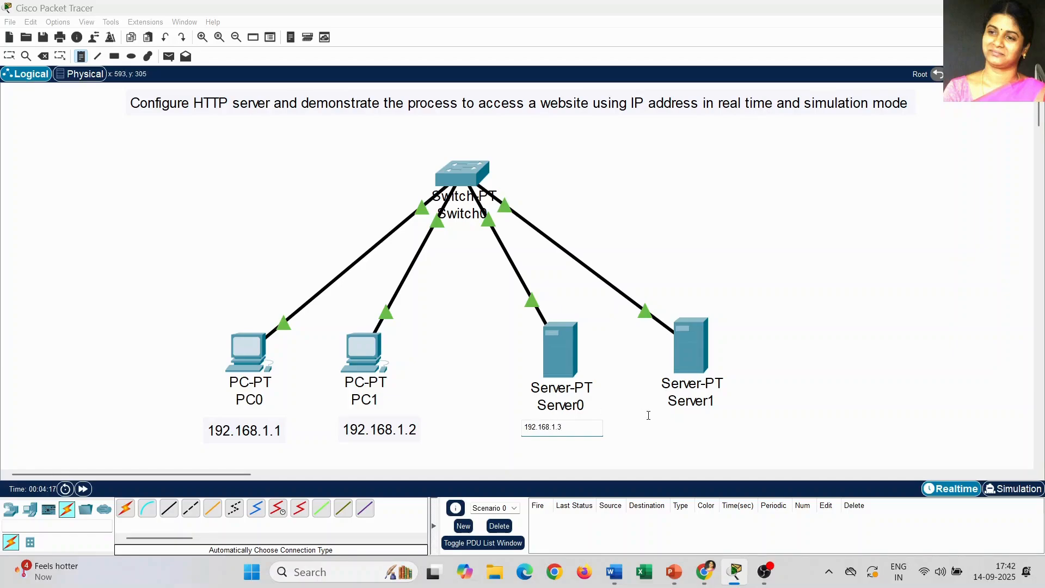
type("1.3")
left_click(662, 421)
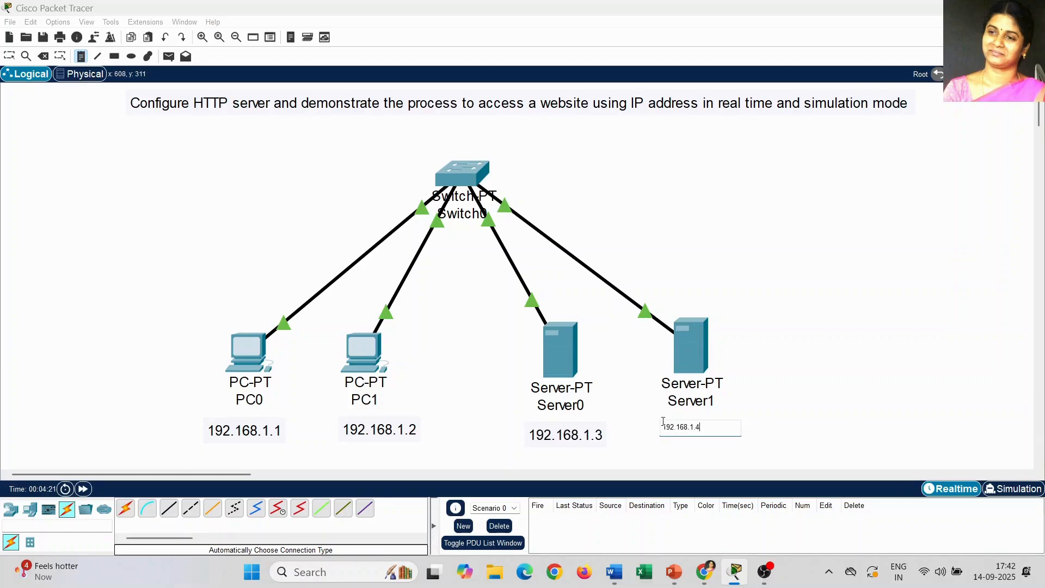
type("192.168.1.4")
key("Escape")
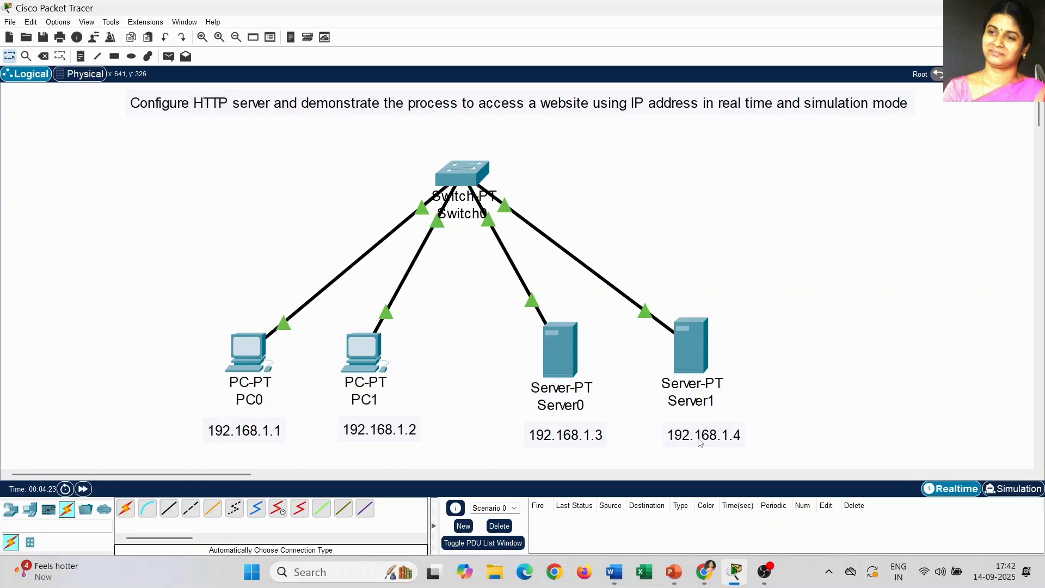
Step: Nudge Server1 and its 192.168.1.4 note to line up with the neighbouring devices and labels
left_click_drag(702, 435, 701, 438)
left_click(766, 340)
left_click_drag(691, 351, 701, 355)
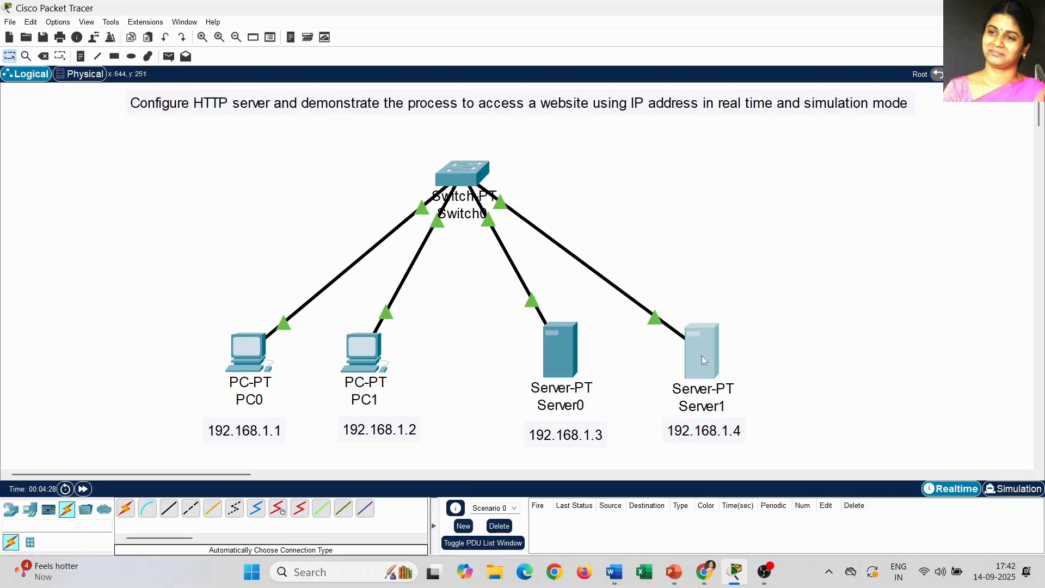
left_click(792, 314)
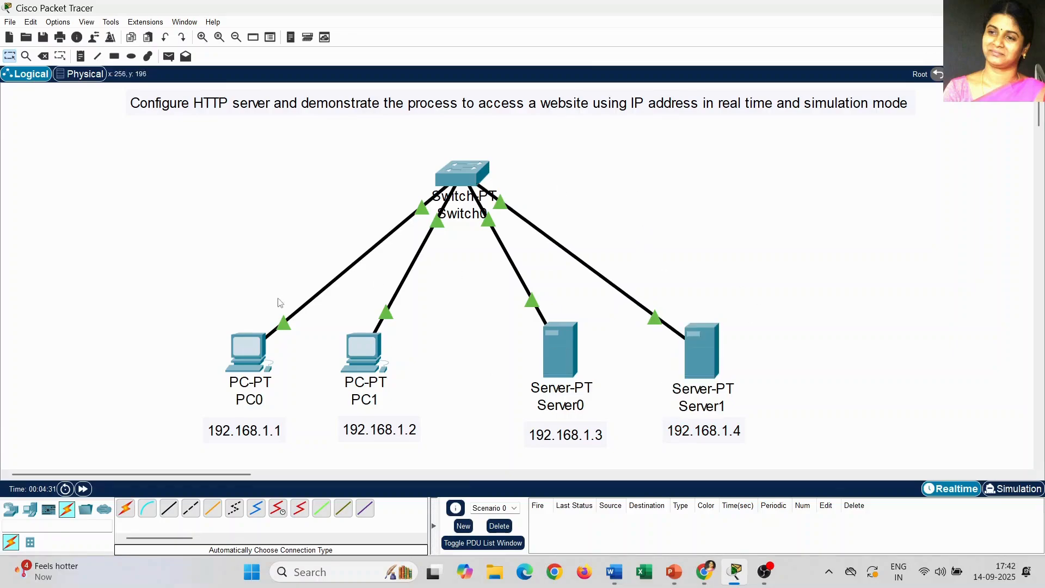
Step: Configure PC0 with the static IPv4 address 192.168.1.1 and subnet mask 255.255.255.0
left_click(252, 348)
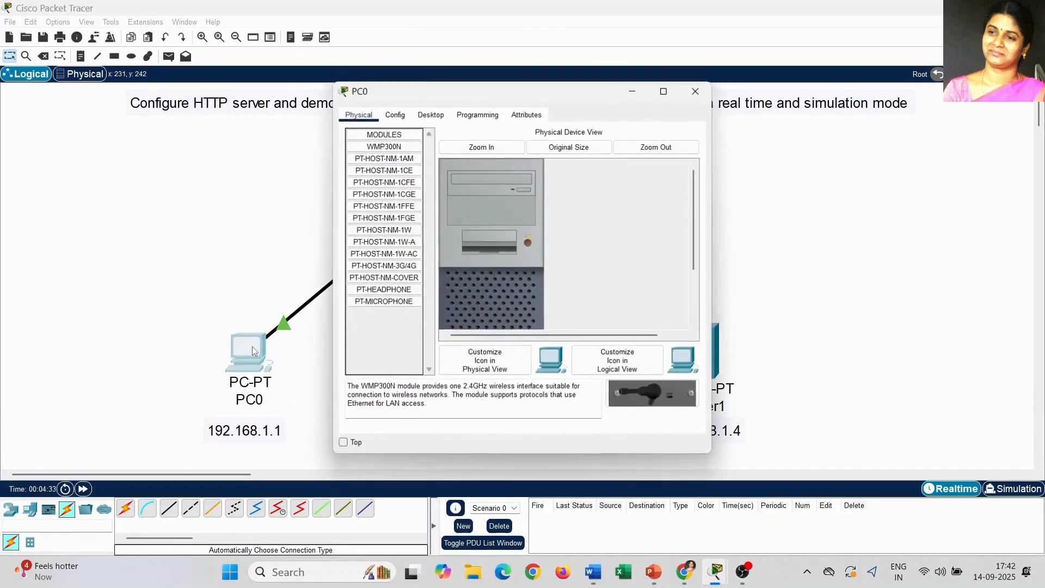
left_click(429, 115)
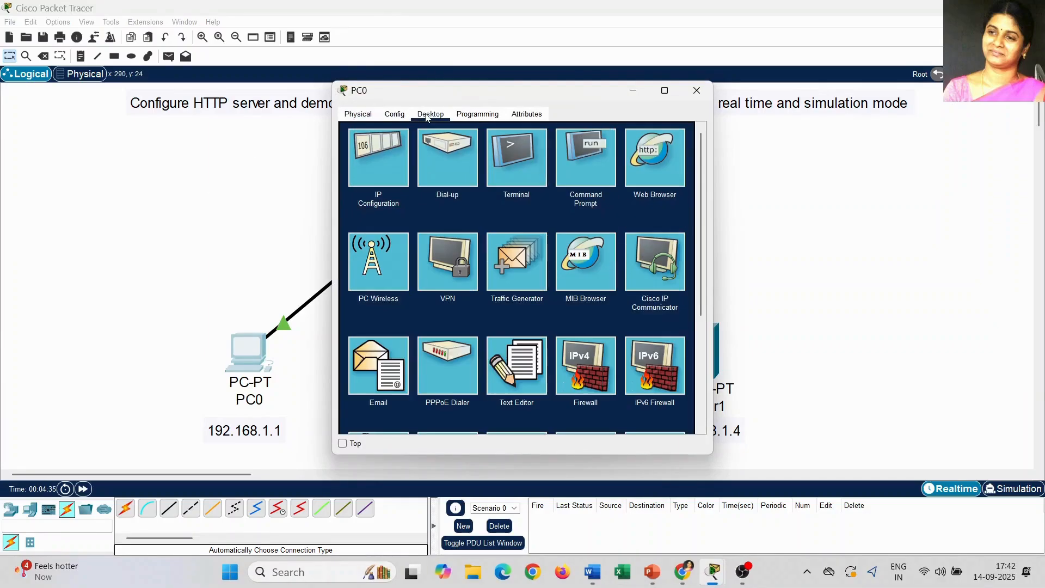
left_click(386, 149)
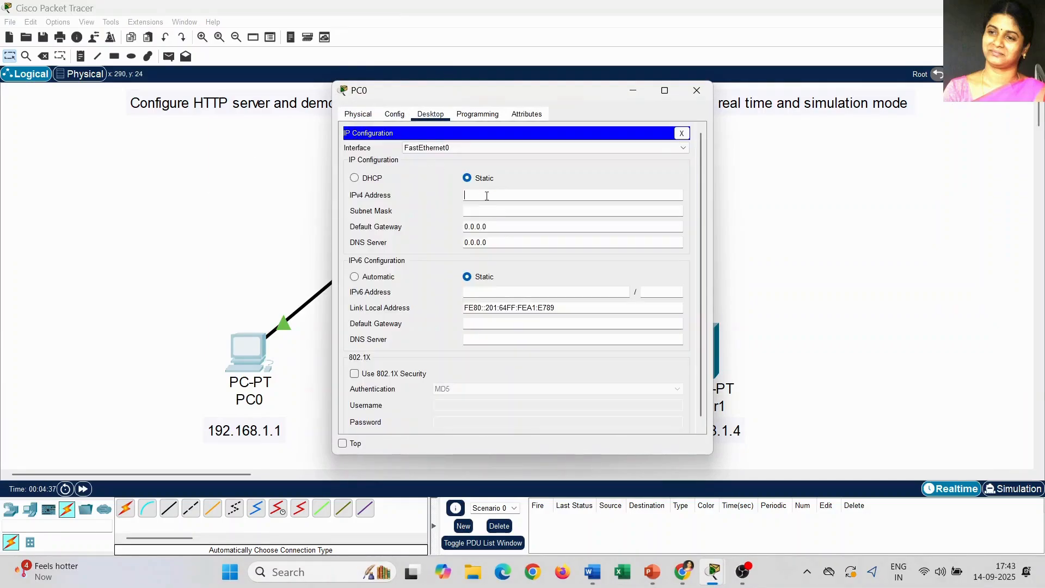
type("192.168.1.1")
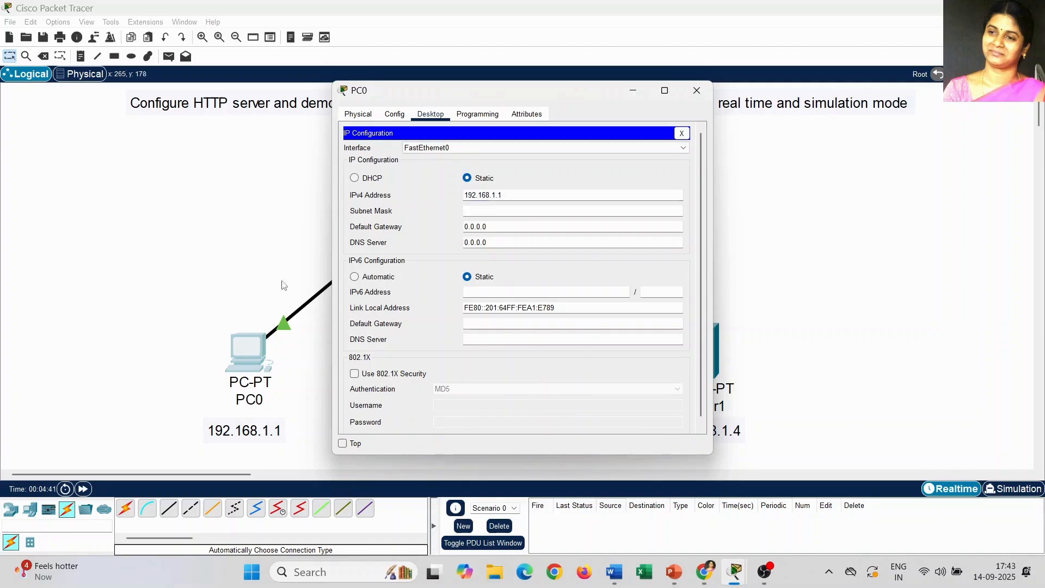
left_click(492, 211)
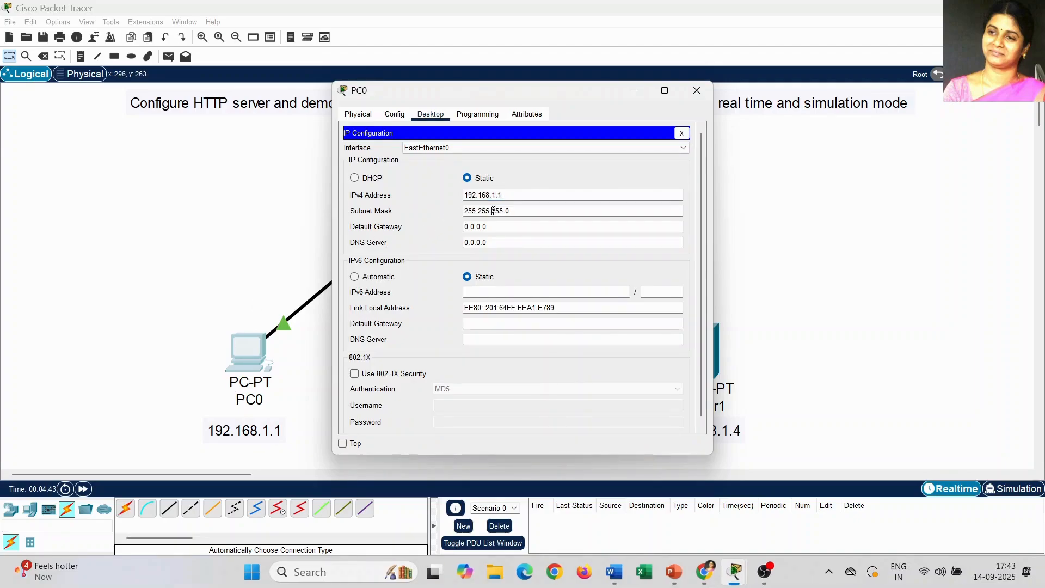
left_click(696, 91)
Step: Configure PC1 with the static IPv4 address 192.168.1.2 and subnet mask 255.255.255.0
left_click(358, 356)
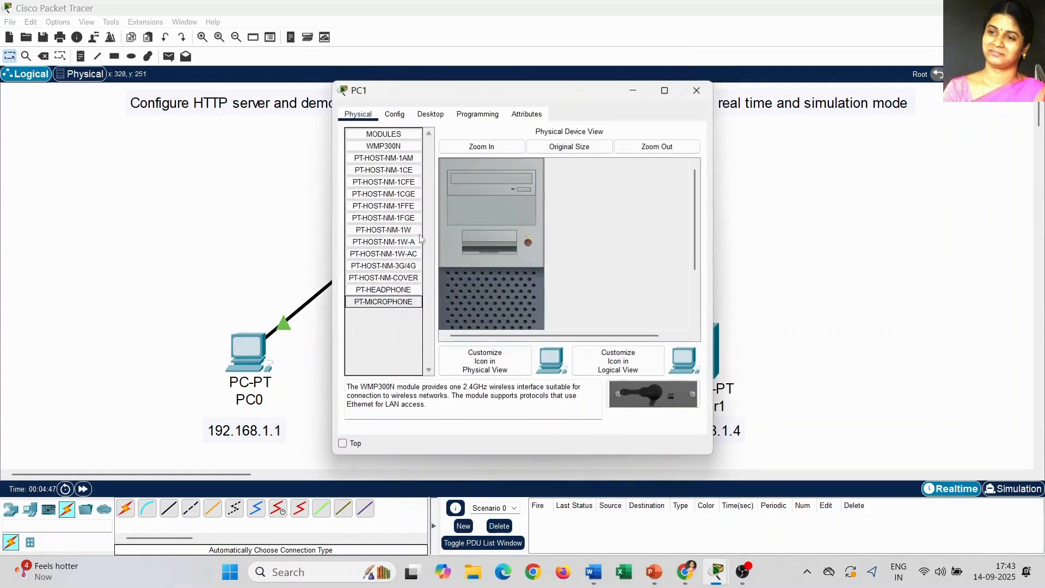
left_click(429, 116)
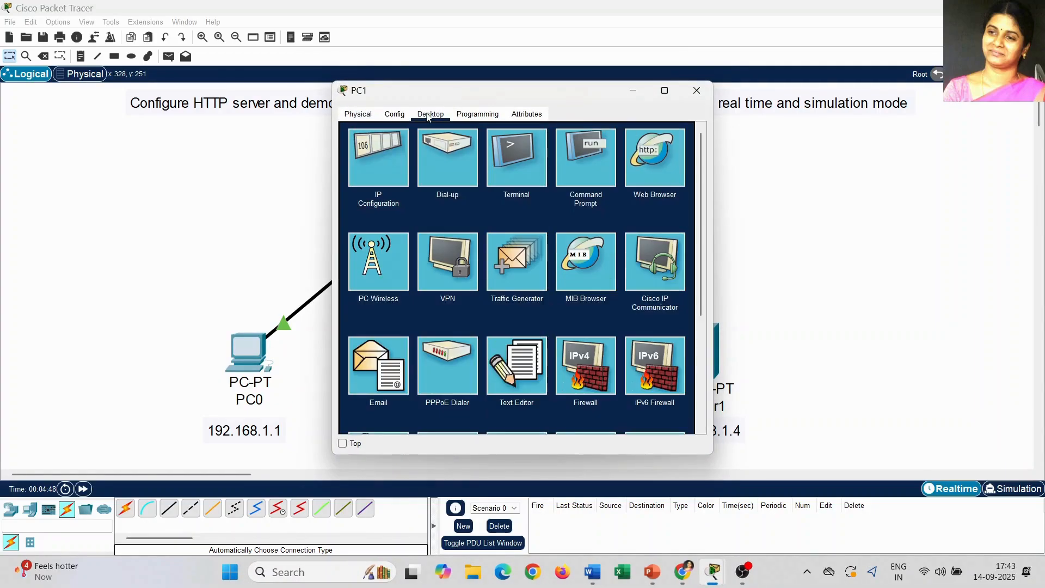
left_click(393, 154)
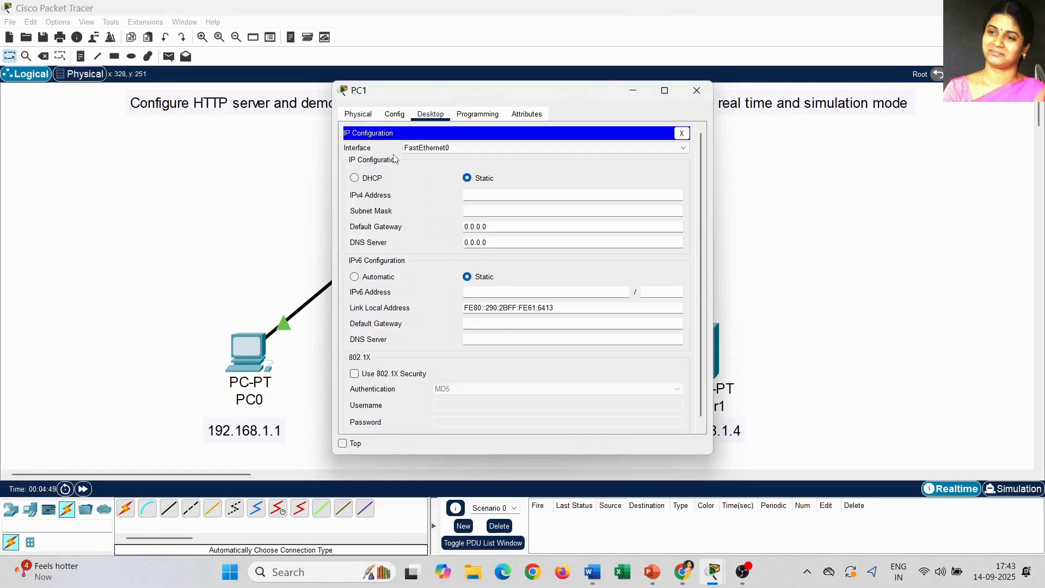
left_click(514, 195)
type("192.")
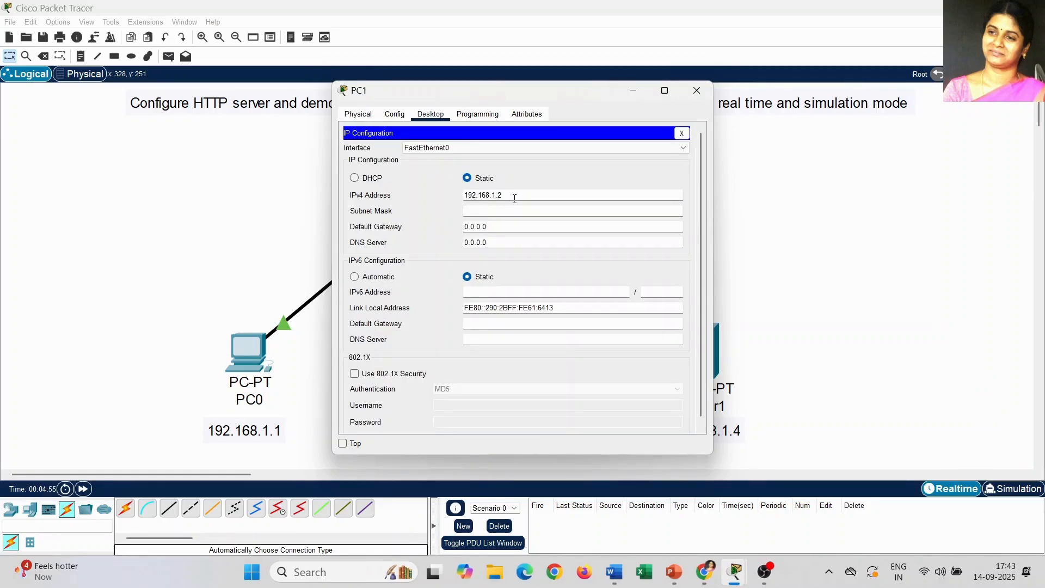
type("168.1.2")
left_click(517, 210)
left_click_drag(567, 89, 695, 82)
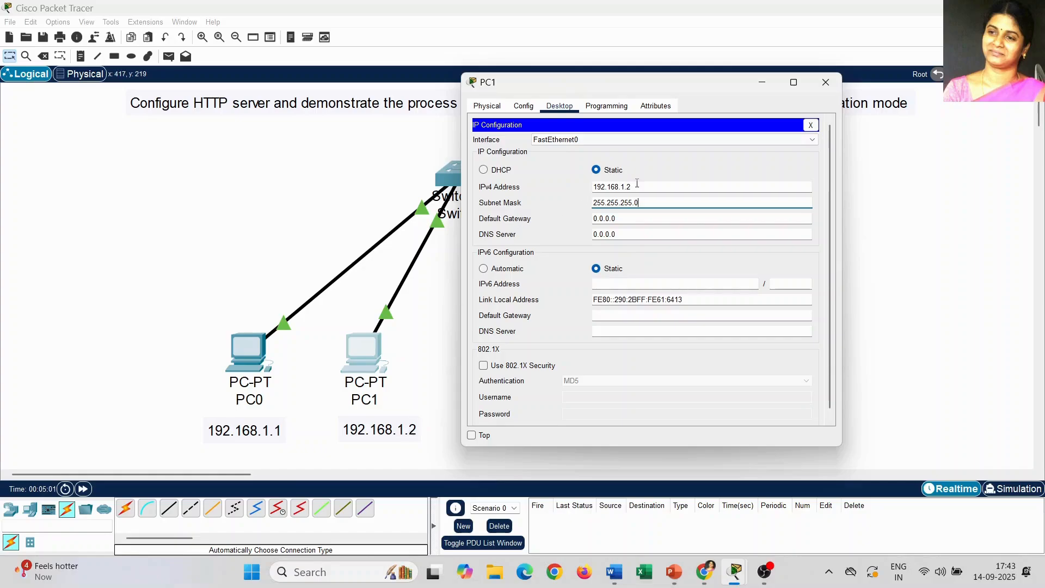
left_click(827, 83)
Step: Configure Server0 with the static IPv4 address 192.168.1.3 and subnet mask 255.255.255.0
left_click(557, 364)
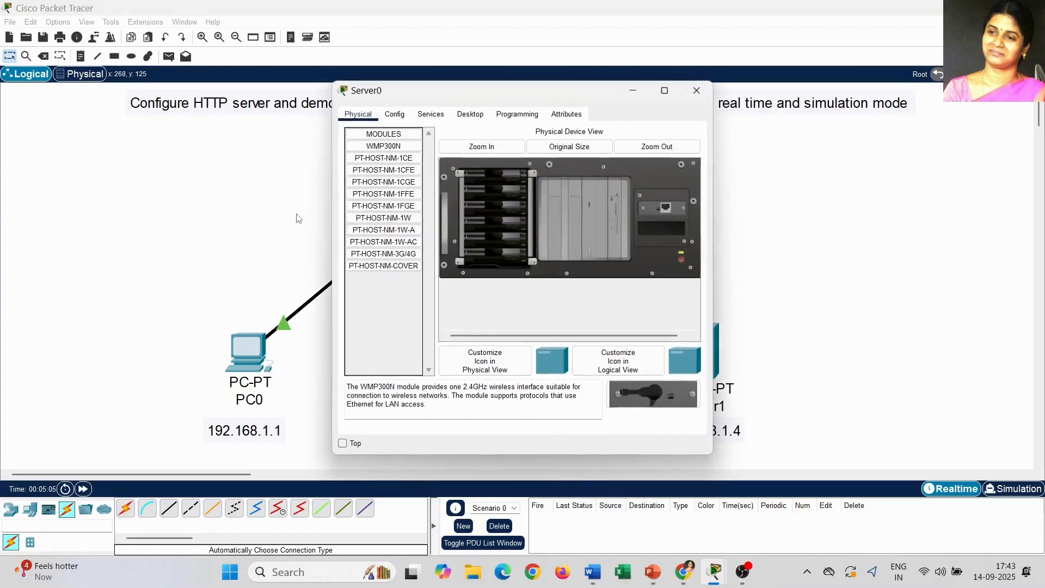
left_click(471, 119)
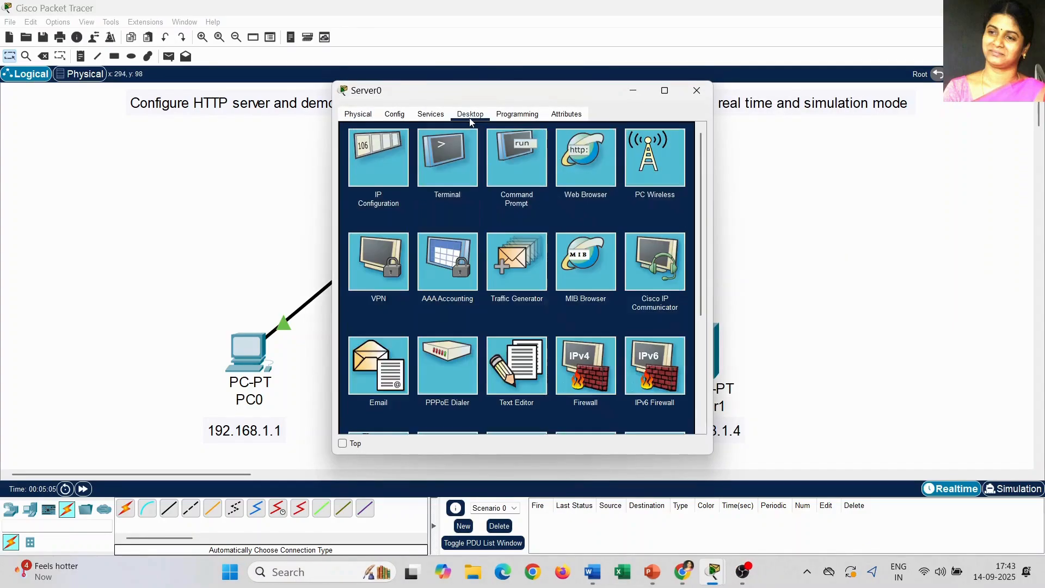
left_click(373, 174)
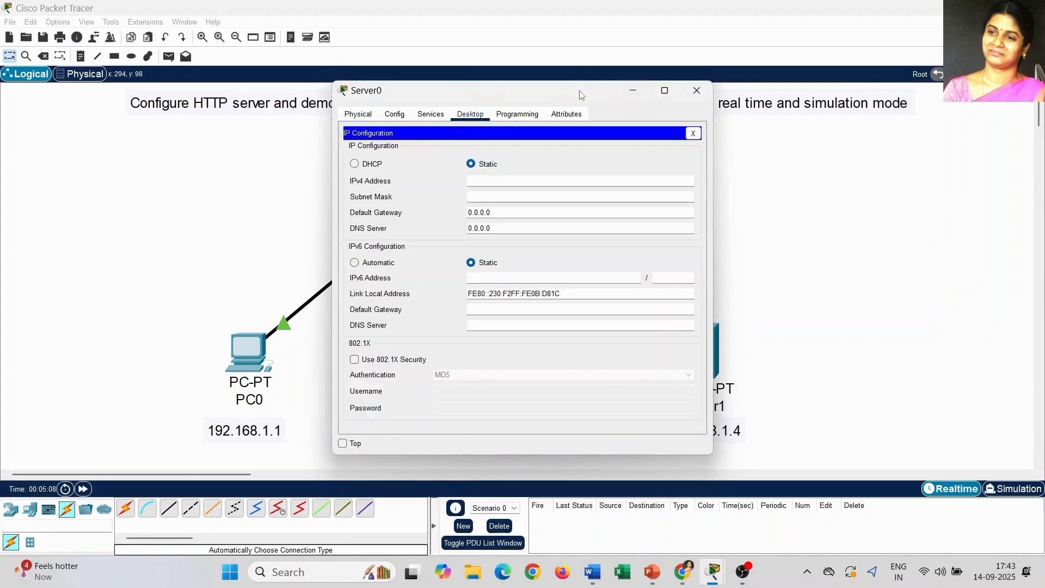
left_click_drag(582, 95, 368, 106)
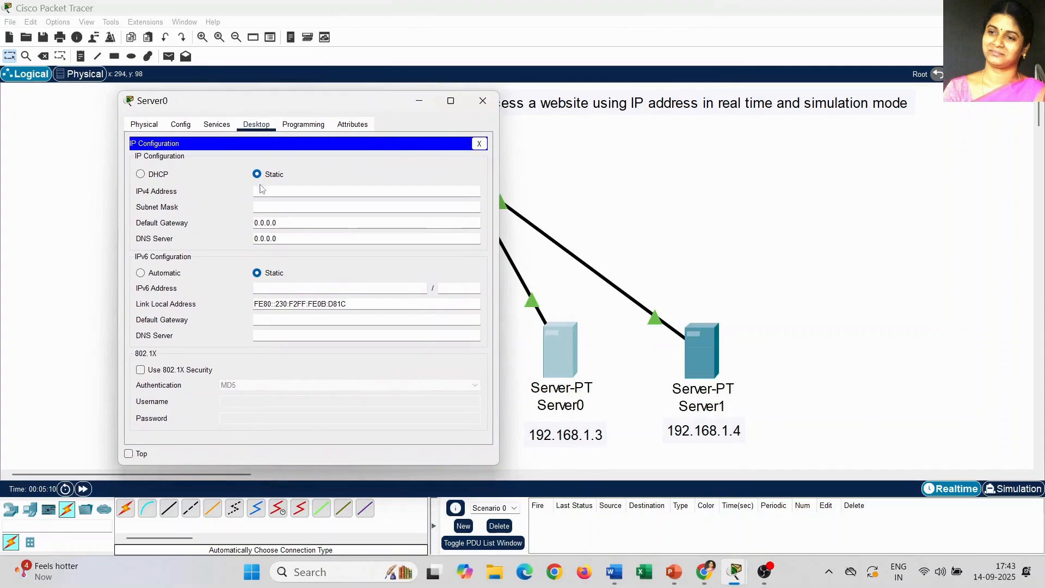
type("192.168.1.3")
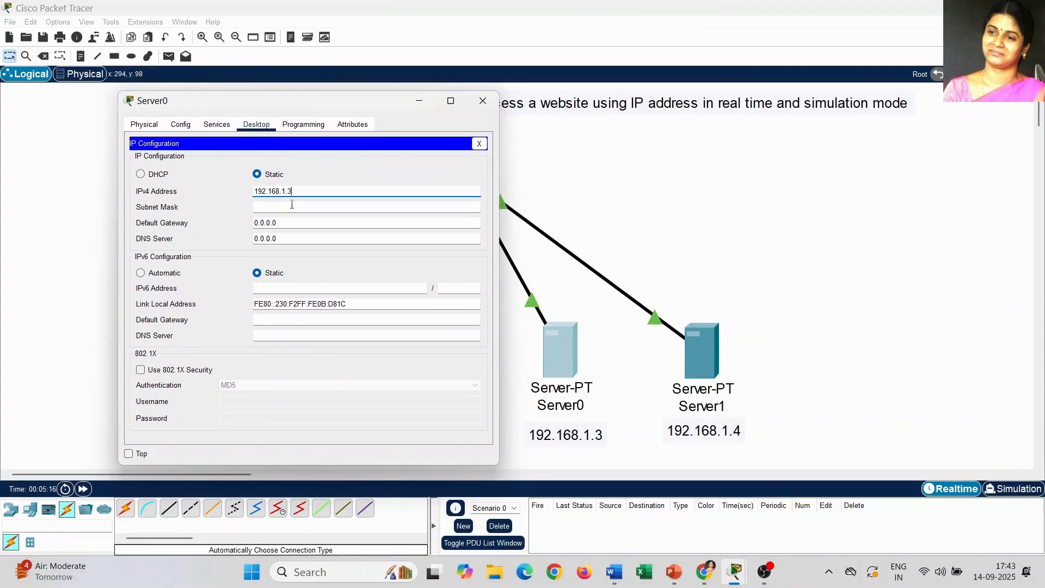
left_click(291, 207)
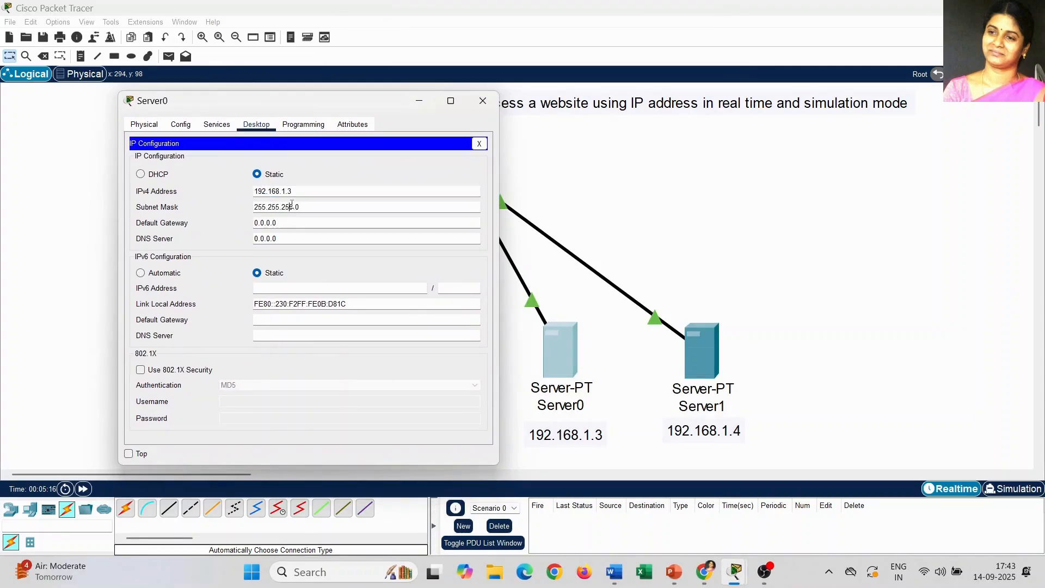
left_click(483, 101)
Step: Configure Server1 with the static IPv4 address 192.168.1.4 and subnet mask 255.255.255.0
left_click(711, 350)
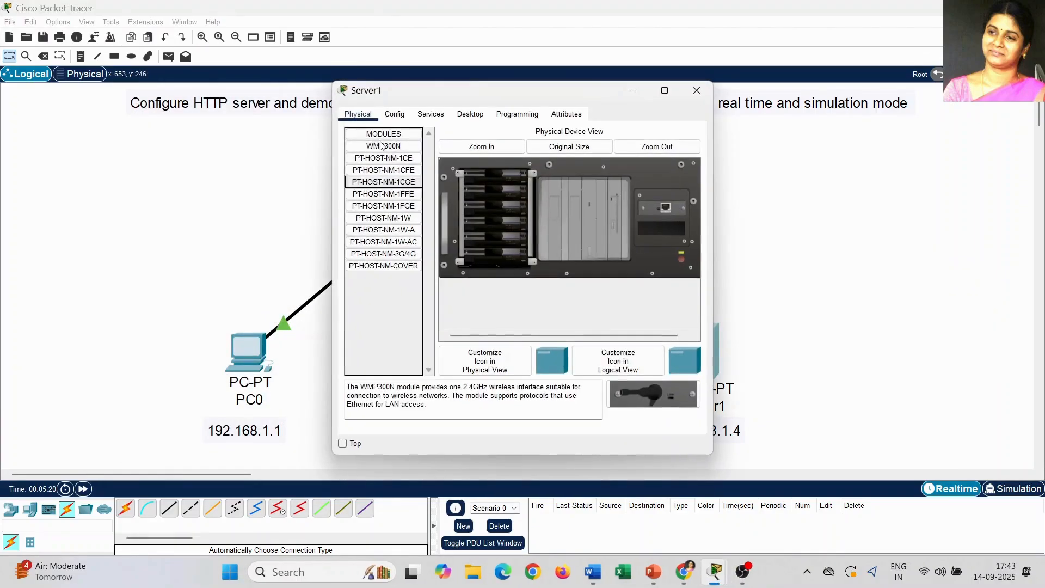
left_click_drag(481, 96, 293, 88)
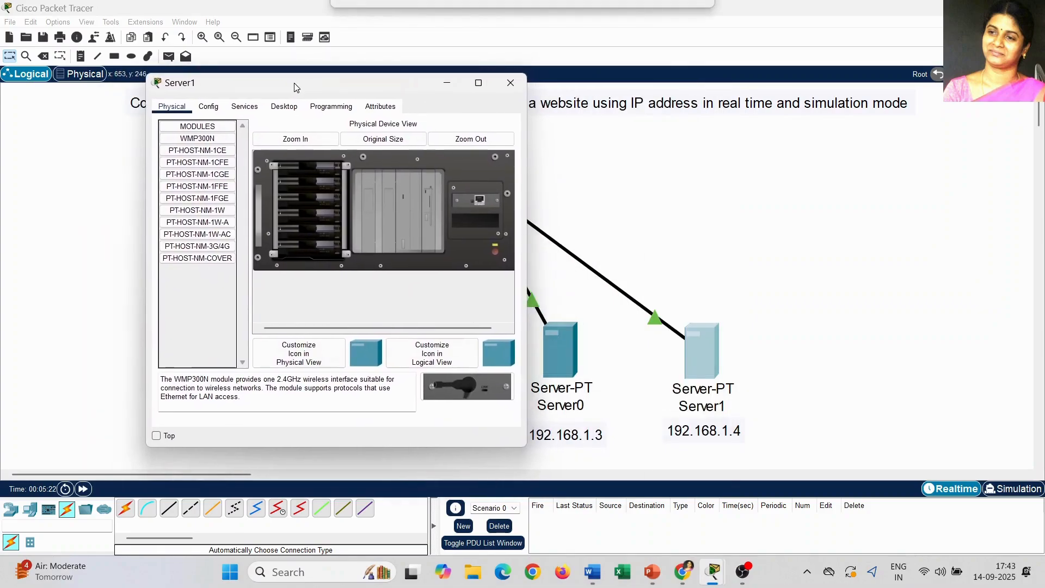
left_click(284, 107)
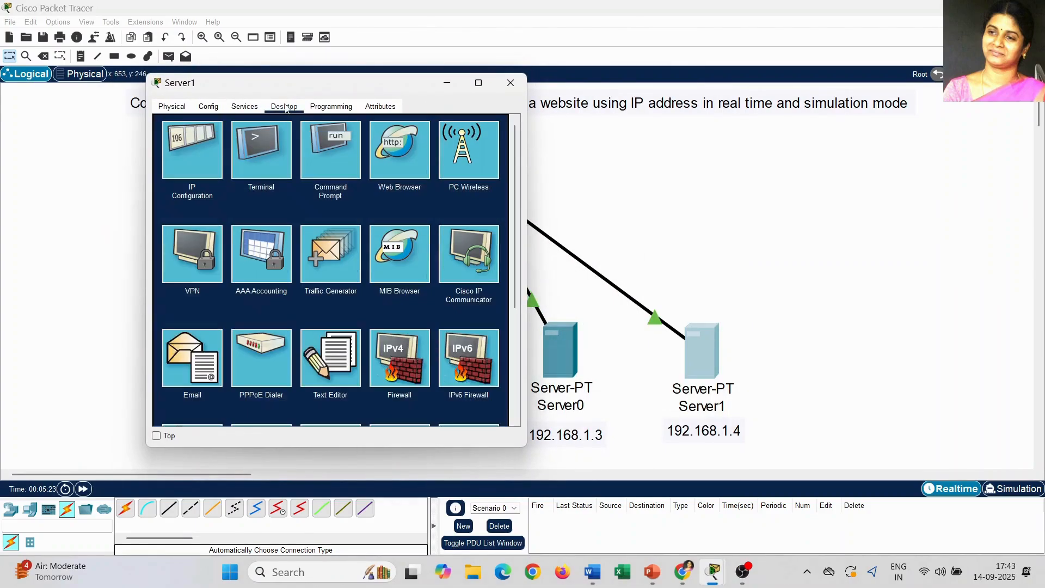
left_click(197, 145)
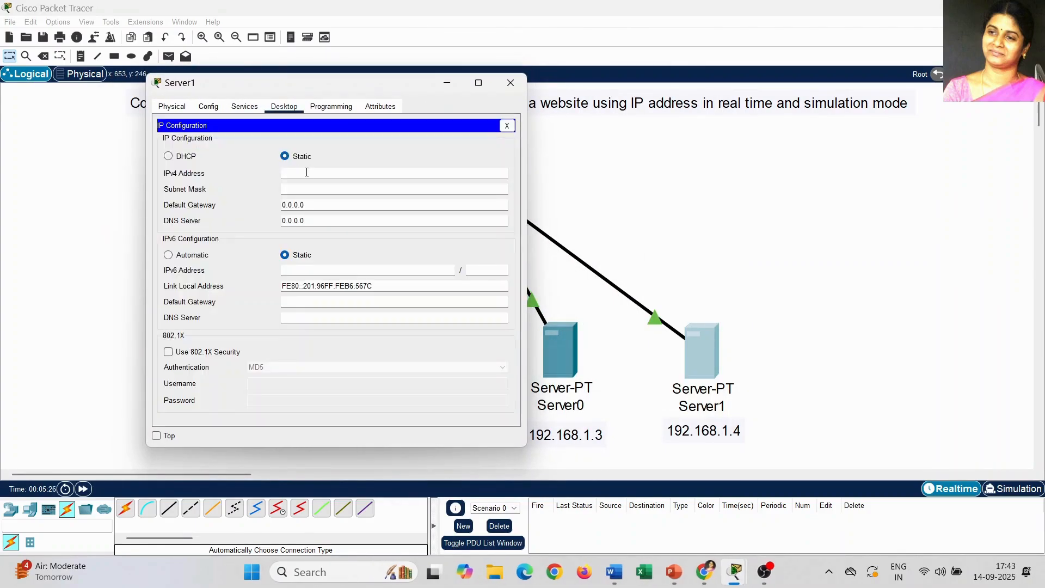
type("192.168.1.4")
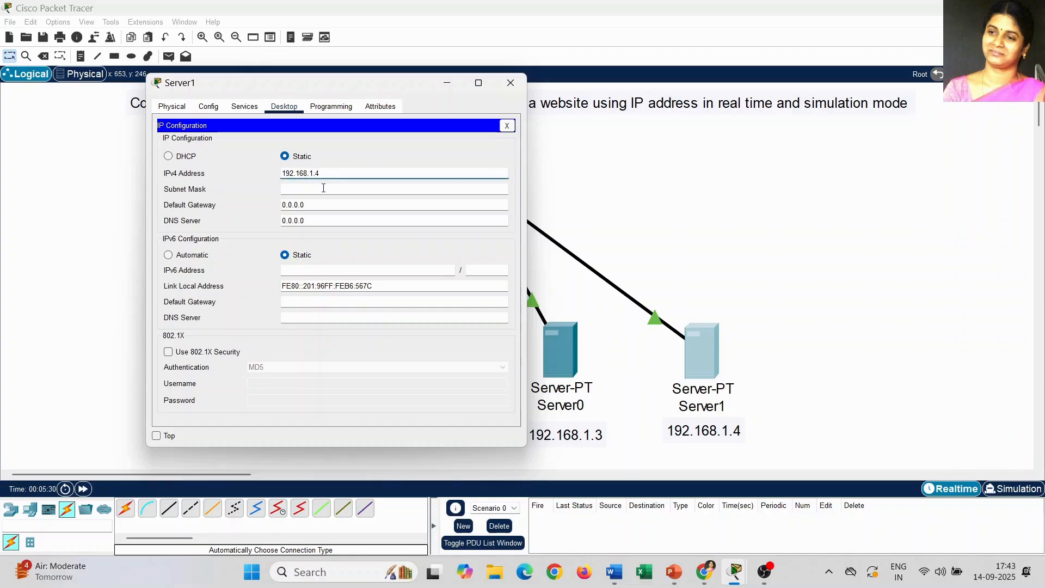
left_click(325, 189)
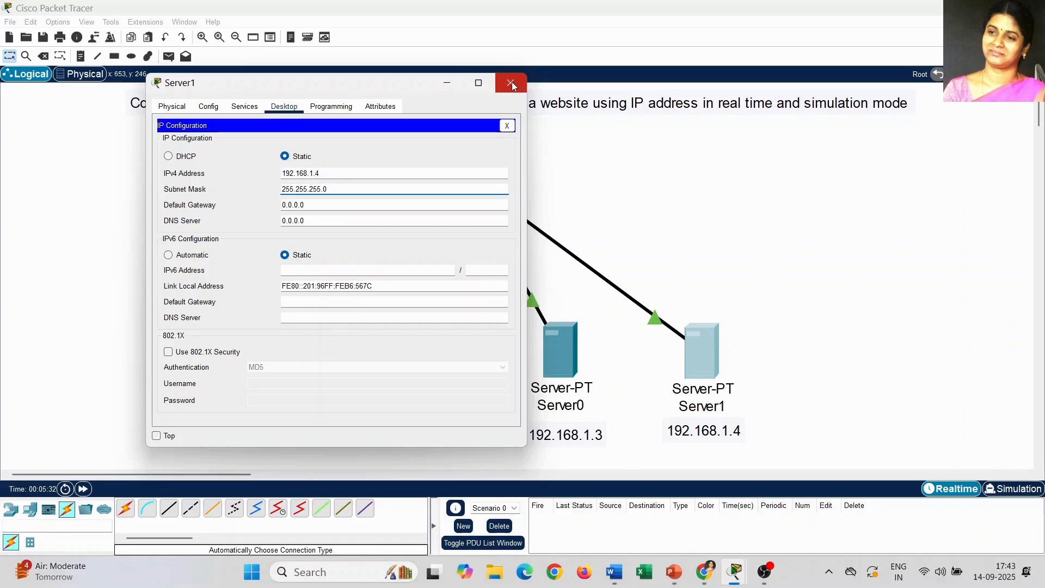
left_click(515, 81)
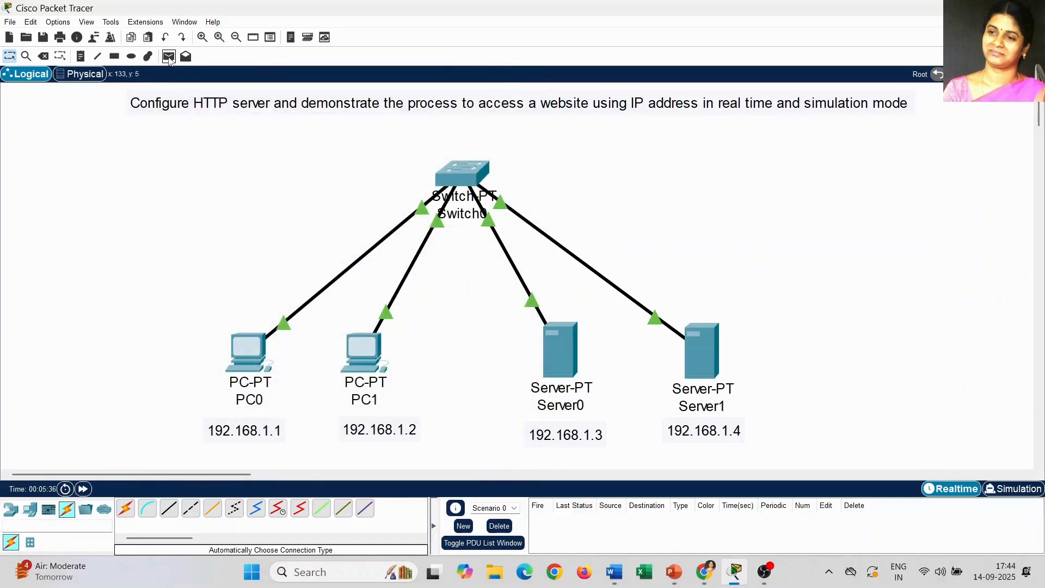
Step: Test connectivity with simple PDUs sent from PC0 to PC1 and from Server0 to Server1
left_click(169, 57)
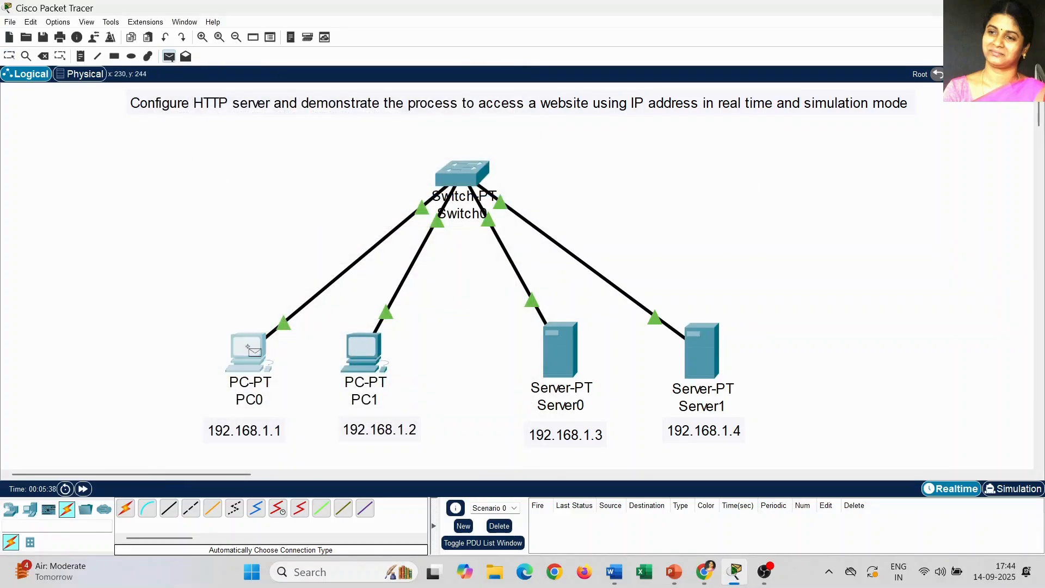
left_click(362, 352)
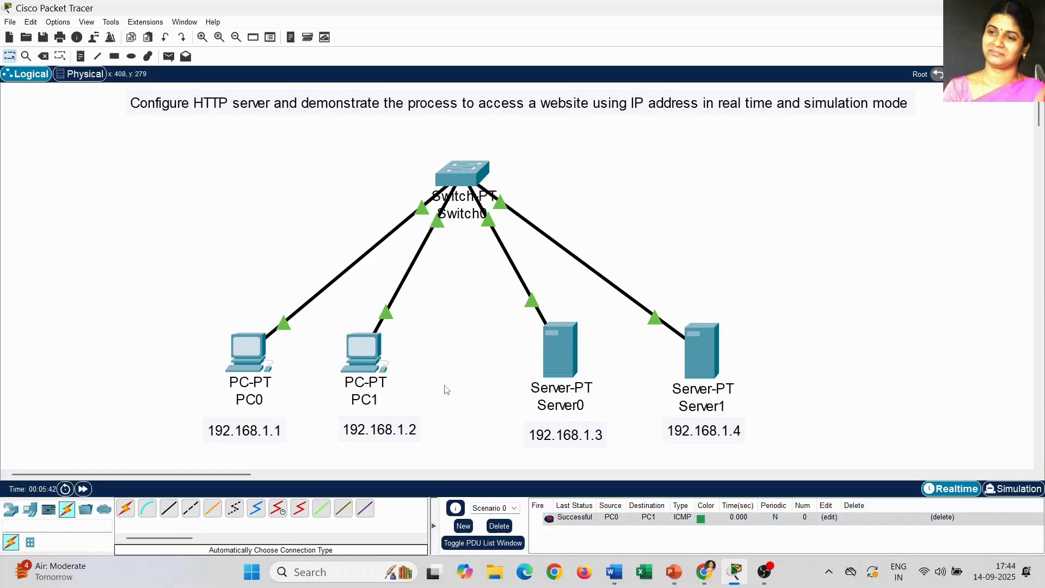
left_click(169, 57)
left_click(568, 340)
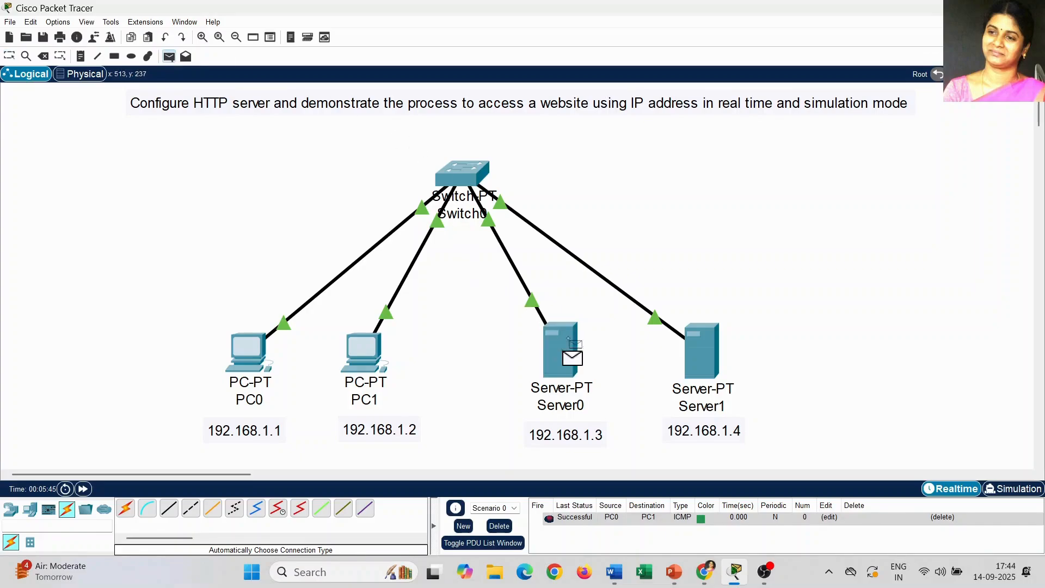
left_click(707, 351)
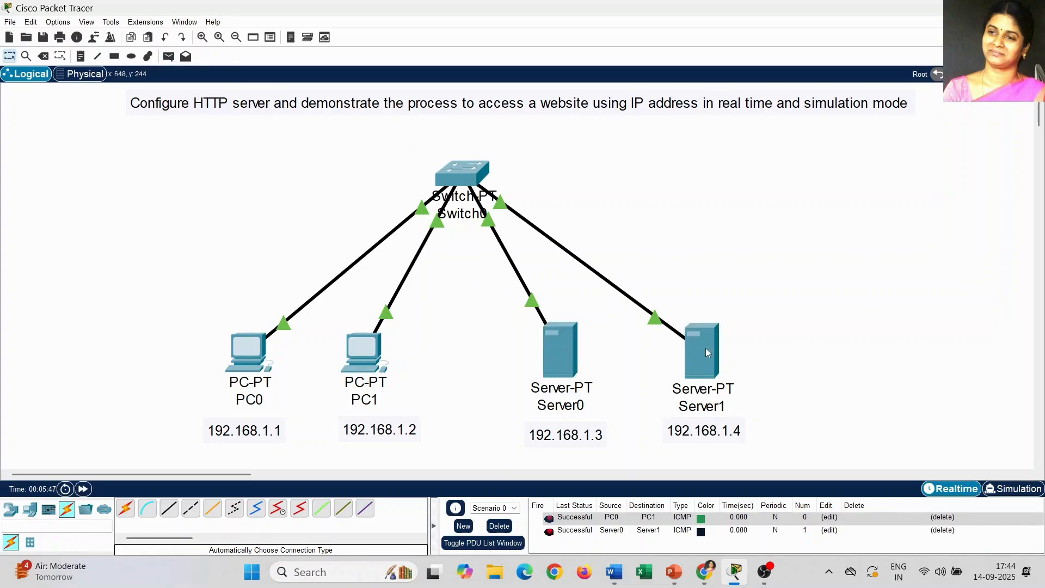
Step: Send simple PDUs from PC0 to Server0 and from Server1 to PC1, and check their status in the PDU list
left_click(170, 57)
left_click(556, 344)
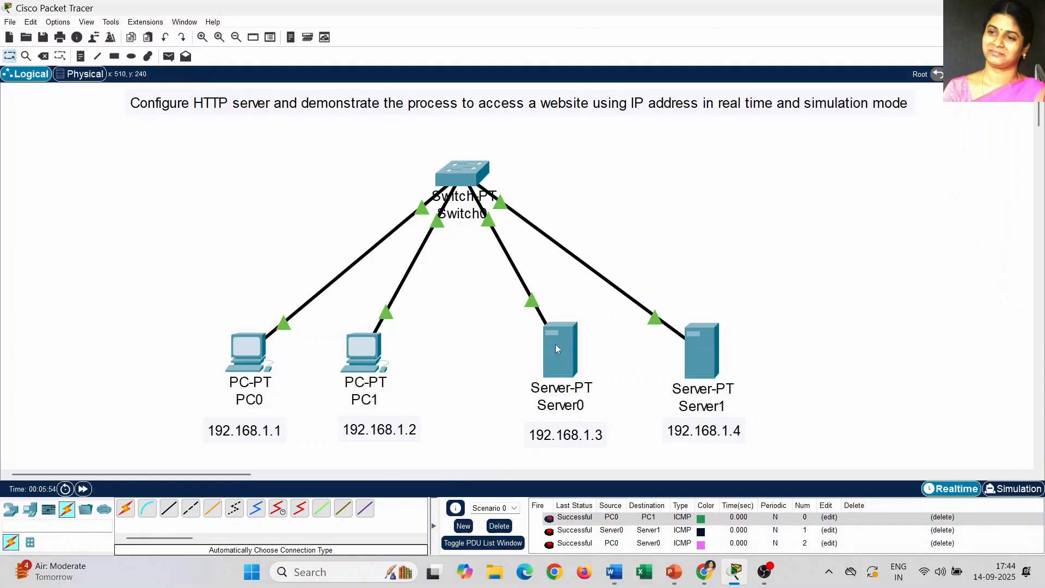
left_click(643, 521)
left_click(170, 57)
left_click(702, 349)
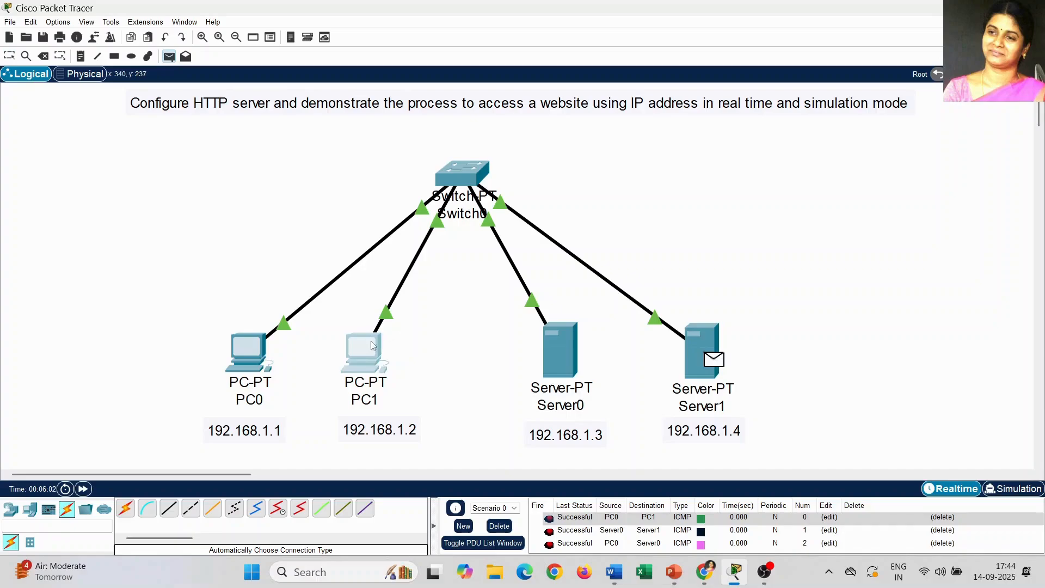
key("Escape")
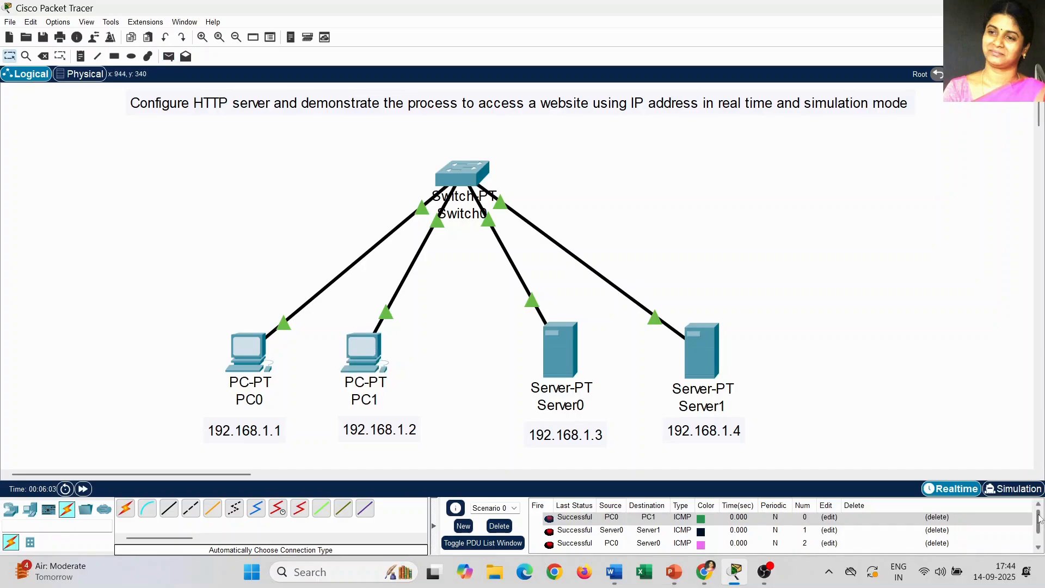
scroll(1039, 518, "down", 1)
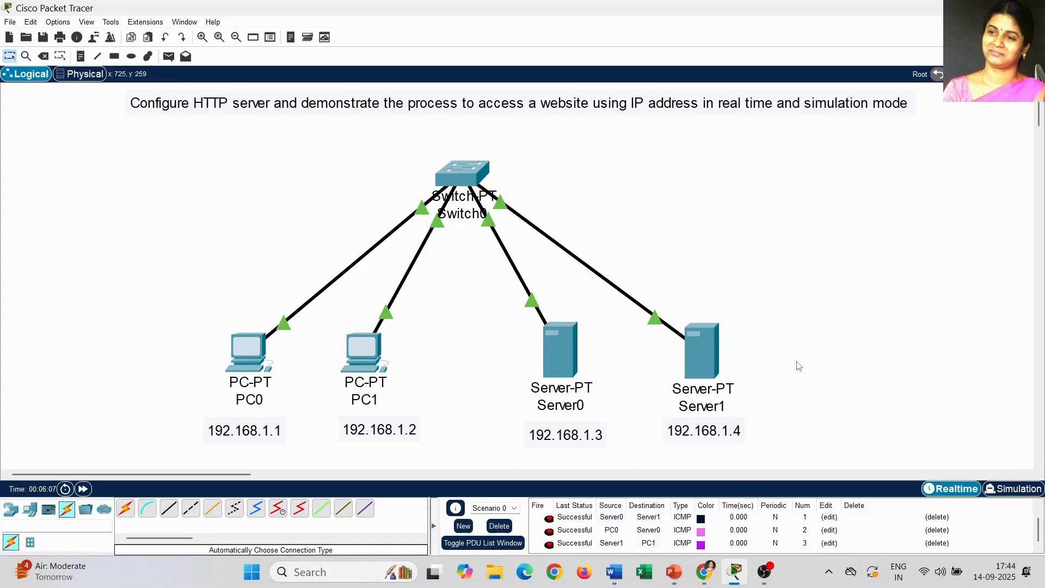
Step: In Server0's HTTP service, open index.html for editing and replace the blue heading text with "Welcome to HTTP Server Management"
left_click(561, 361)
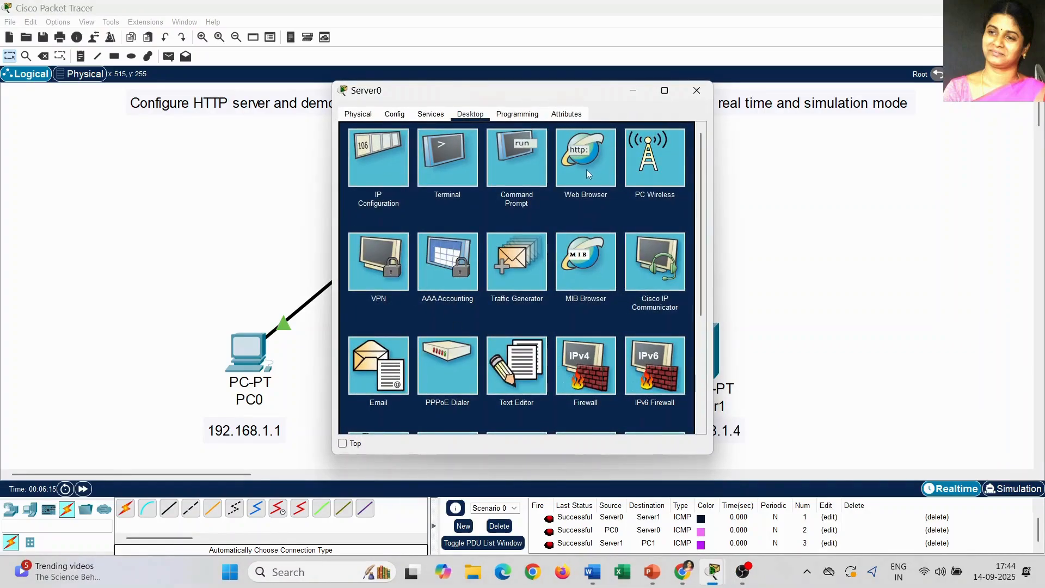
left_click(431, 116)
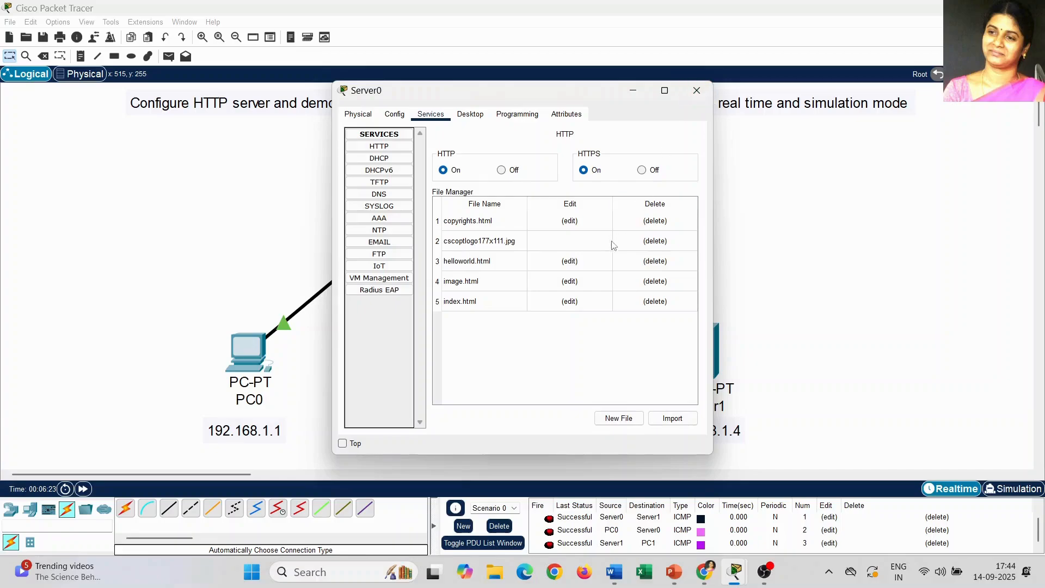
left_click(576, 305)
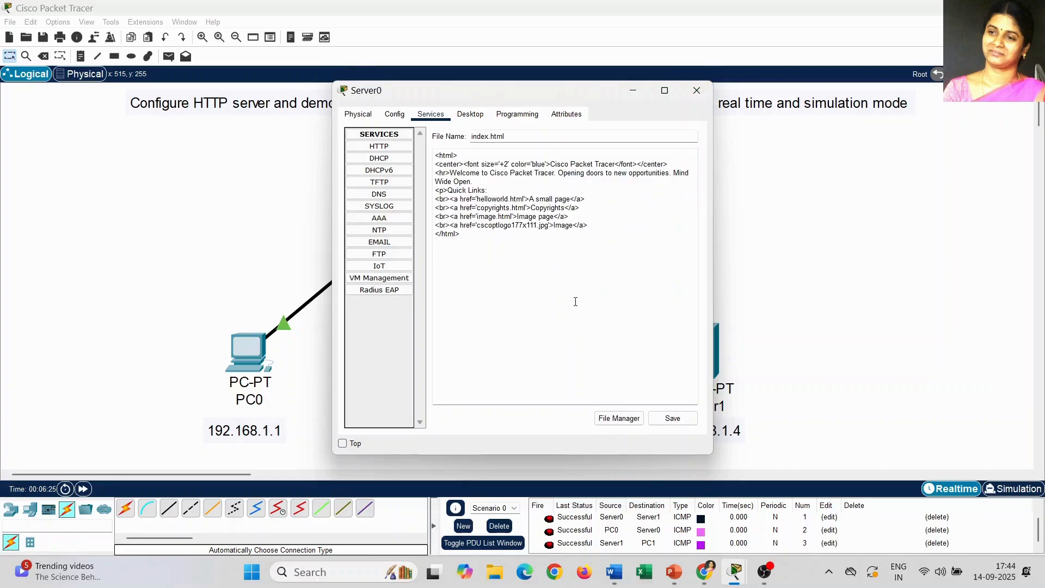
left_click(550, 164)
key("Delete")
key("Delete")
key("Delete")
key("Delete")
key("Delete")
key("Delete")
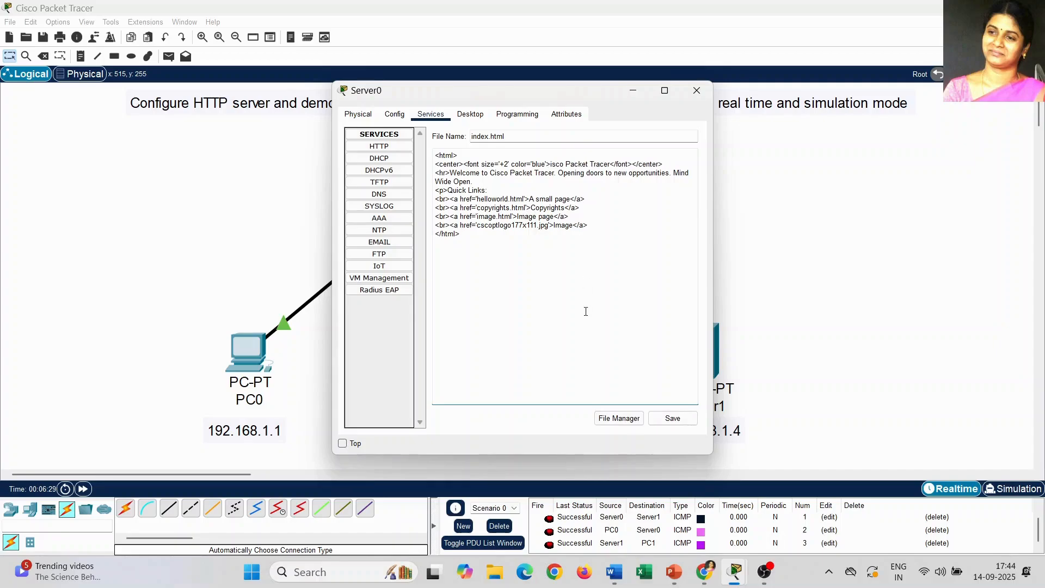
key("Delete")
key("Delete")
key("Delete")
key("Delete")
key("Delete")
key("Delete")
key("Delete")
key("Delete")
key("Delete")
key("Delete")
key("Delete")
key("Delete")
key("Delete")
key("Delete")
type("Welcome to C")
key("BackSpace")
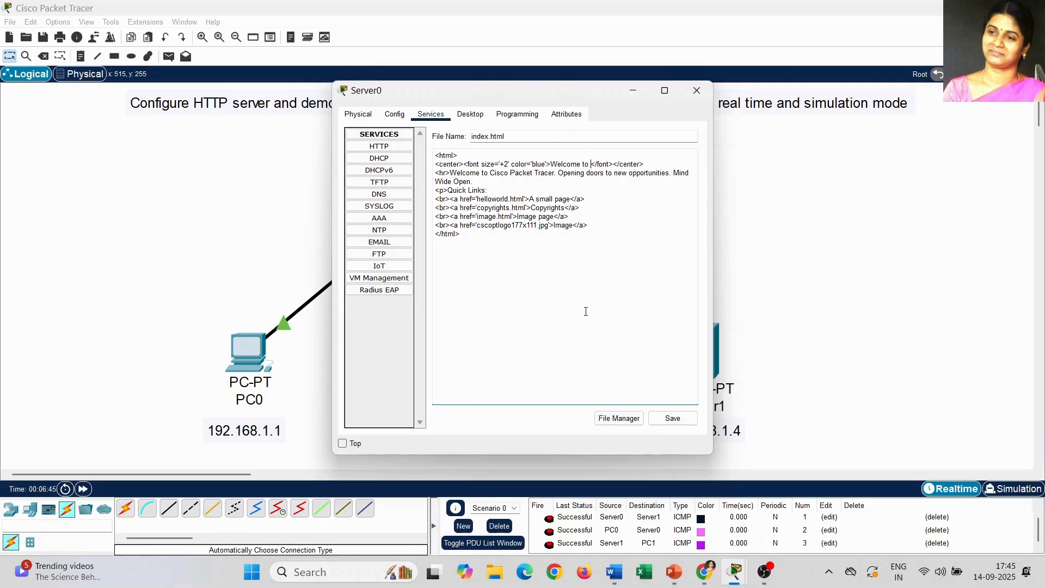
type("HTTP")
type(" Server")
type(" Managem")
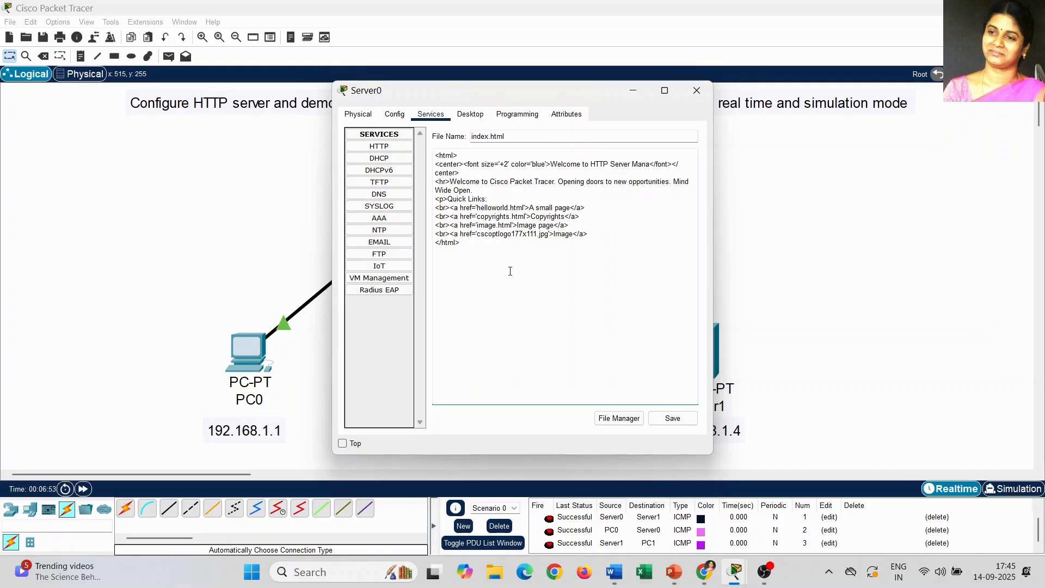
type("ent")
Step: In the welcome line of Server0's index.html, replace "Cisco Packet Tracer" with "HTTP"
key("Delete")
key("Delete")
key("Delete")
key("Delete")
key("Delete")
key("Delete")
key("Delete")
key("Delete")
key("Delete")
key("Delete")
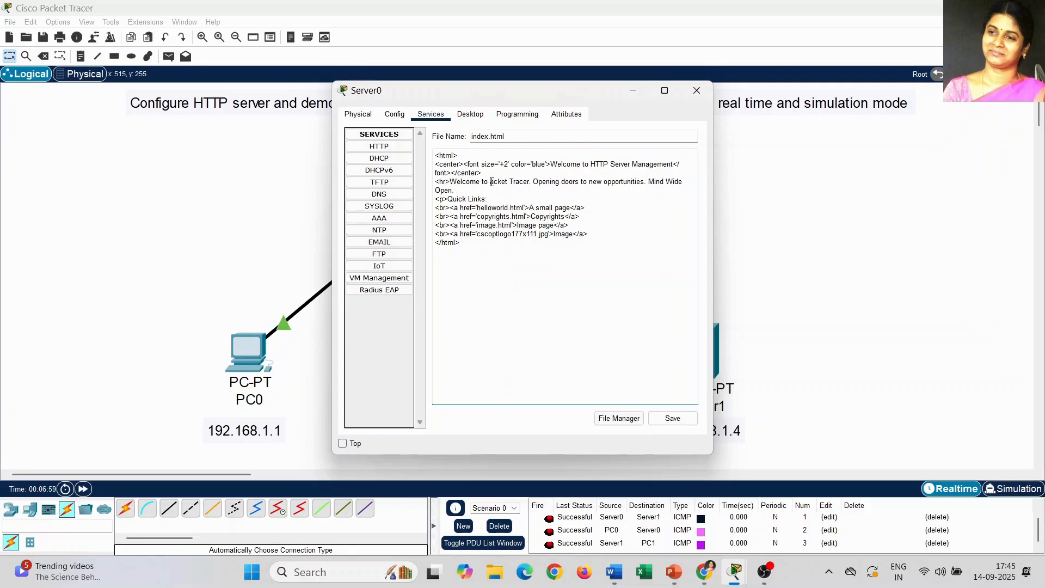
key("Delete")
key("Delete")
key("Delete")
key("Delete")
key("Delete")
key("Delete")
key("Delete")
key("Delete")
key("Delete")
key("Delete")
key("Delete")
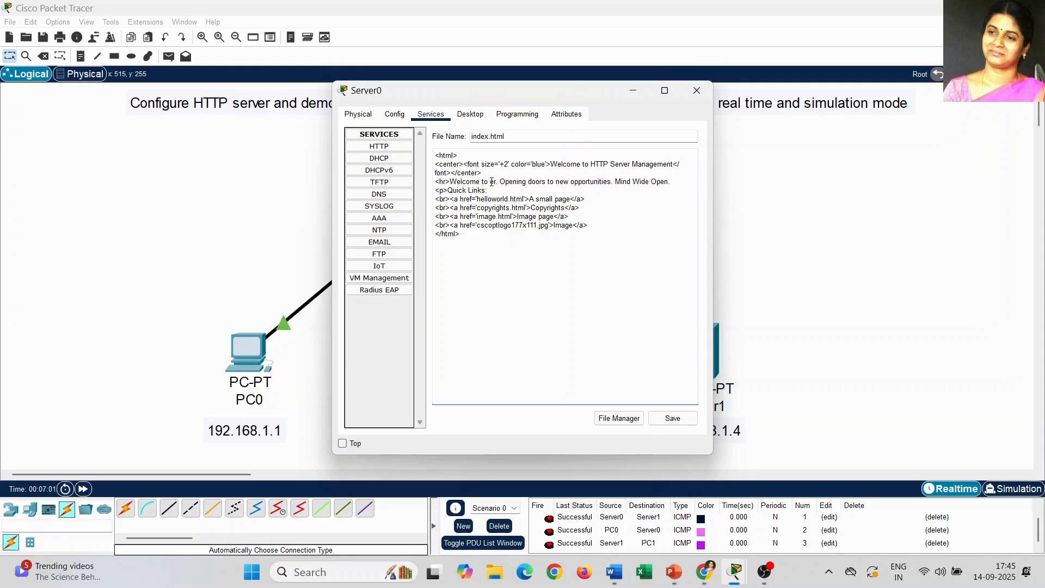
key("Delete")
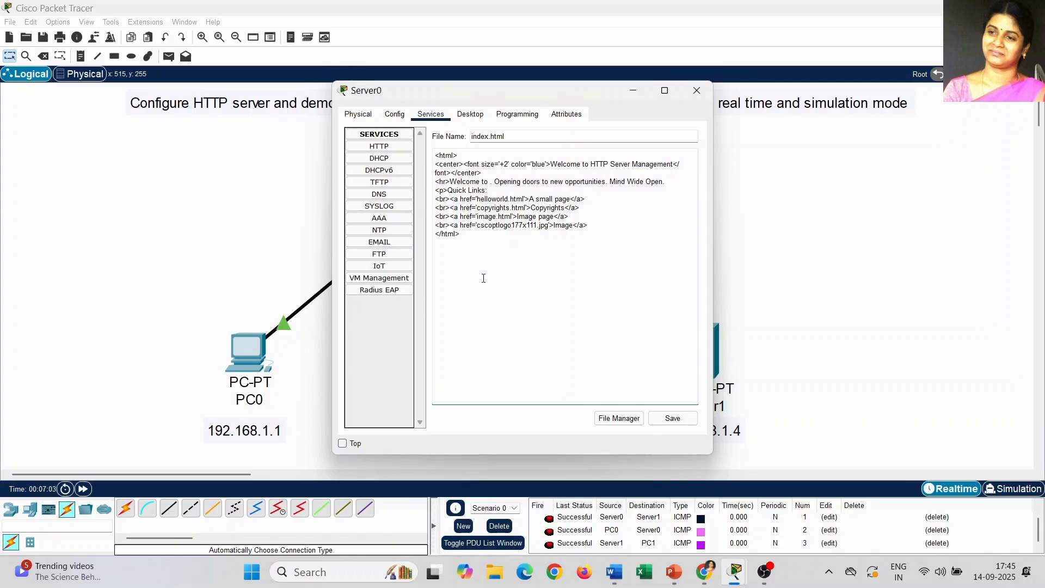
key("Delete")
type("HTTP")
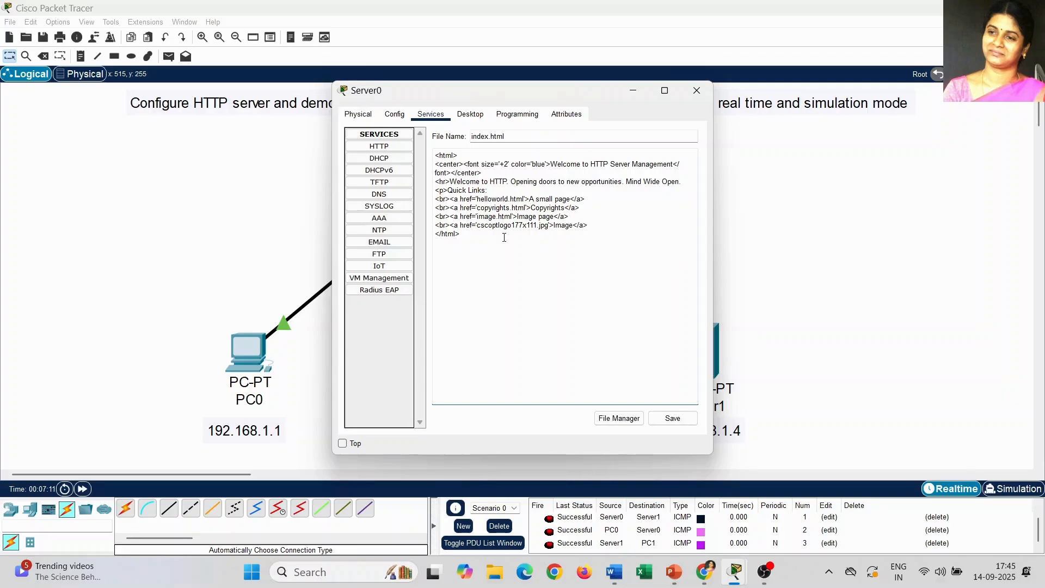
Step: Save Server0's index.html over the existing file, return to the HTTP file list, and close the server window
left_click(673, 422)
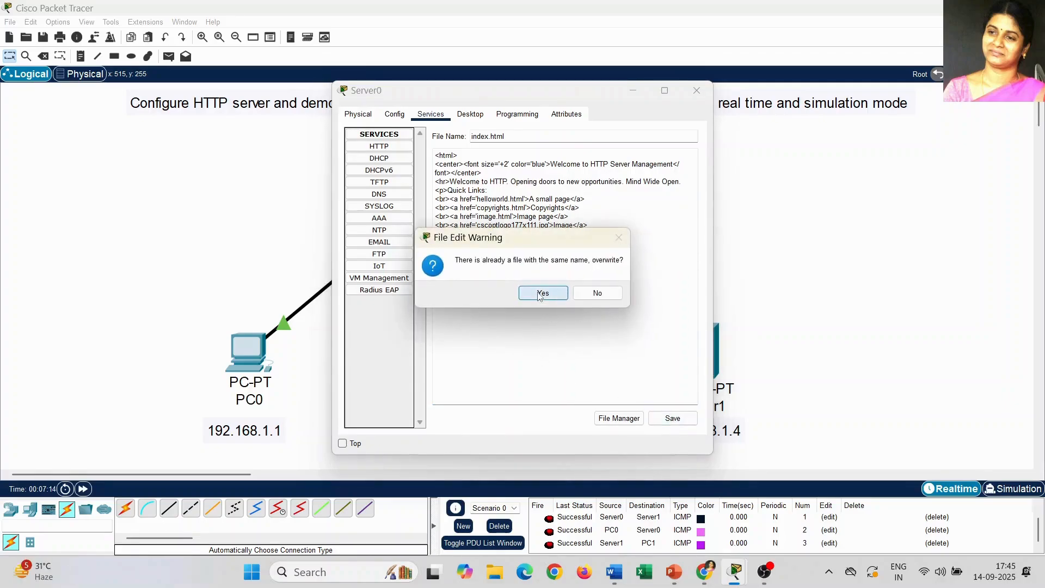
left_click(541, 294)
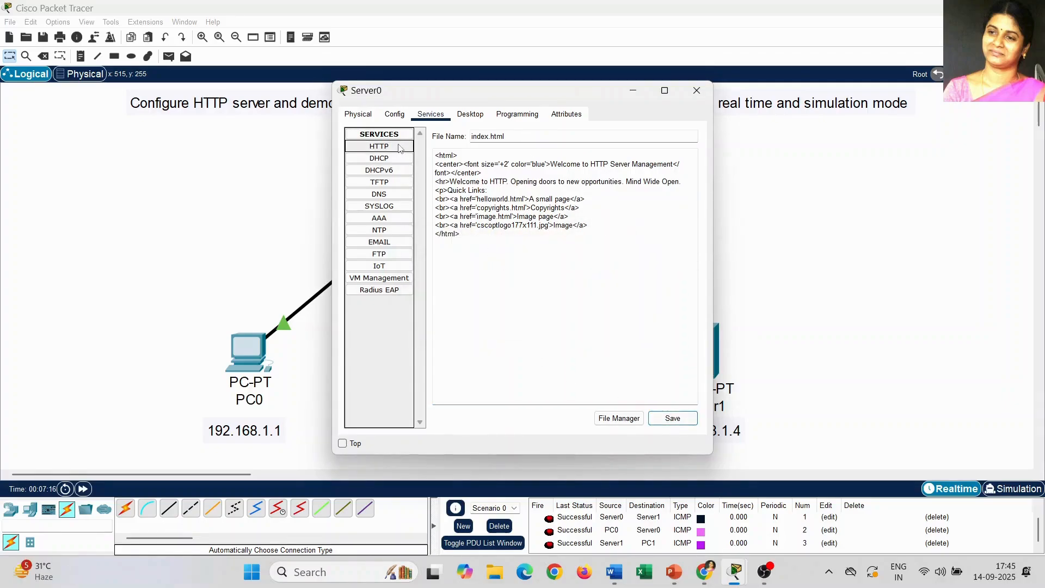
left_click(379, 145)
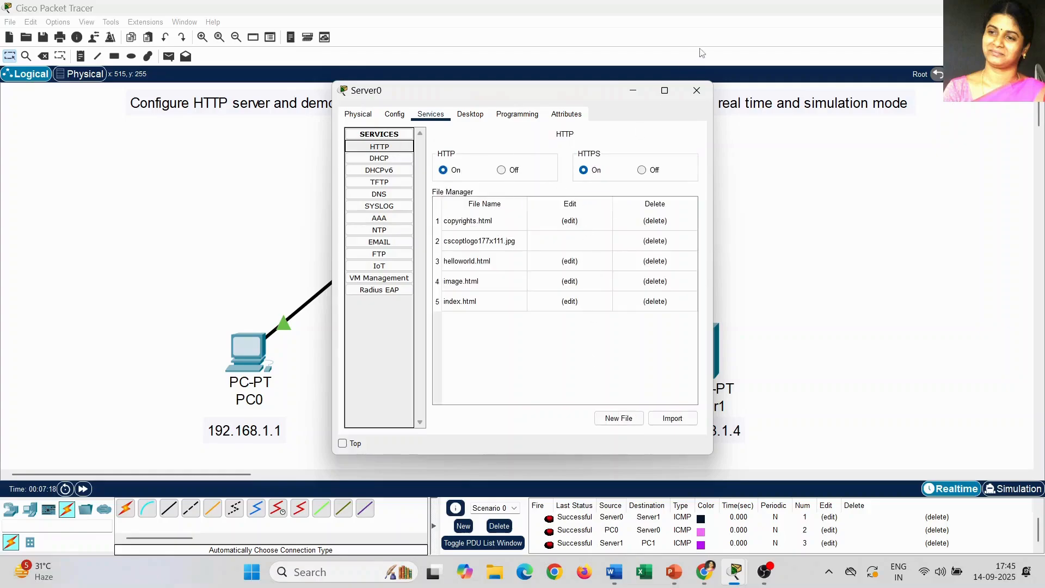
left_click(697, 91)
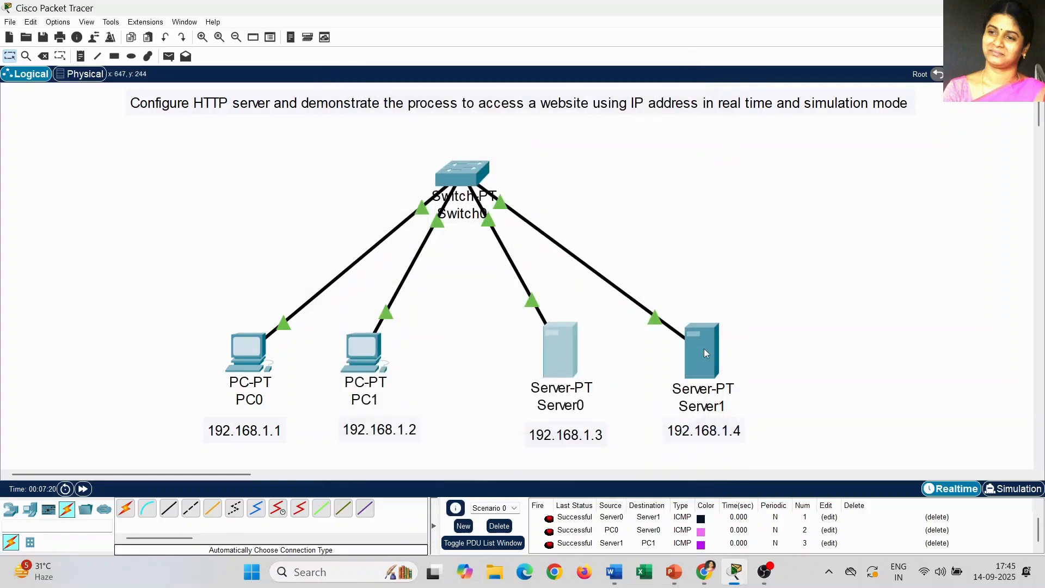
Step: In Server1's HTTP service, open index.html for editing and replace the blue heading text with "Computer Network"
left_click(704, 350)
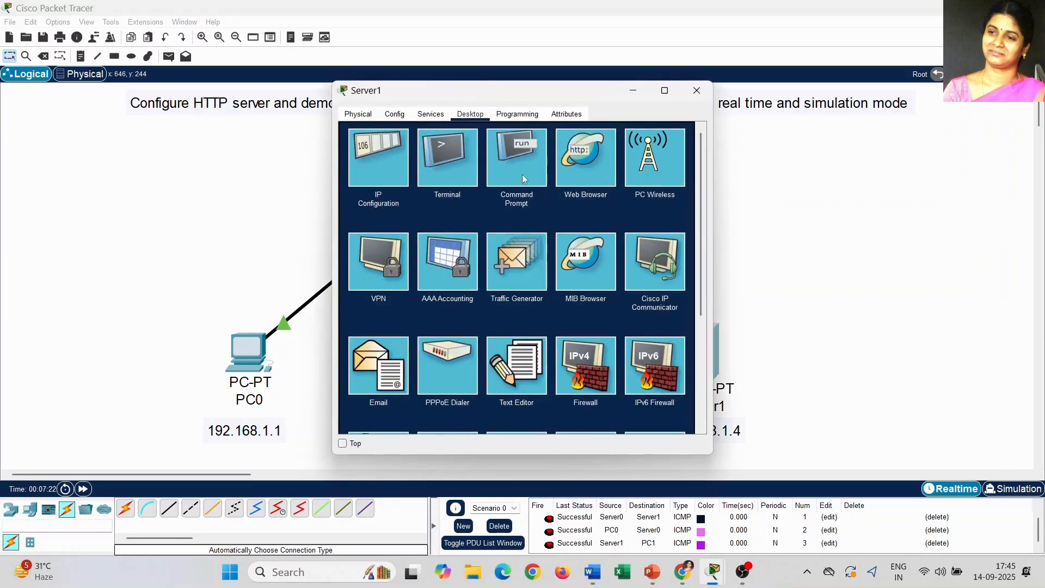
left_click(433, 115)
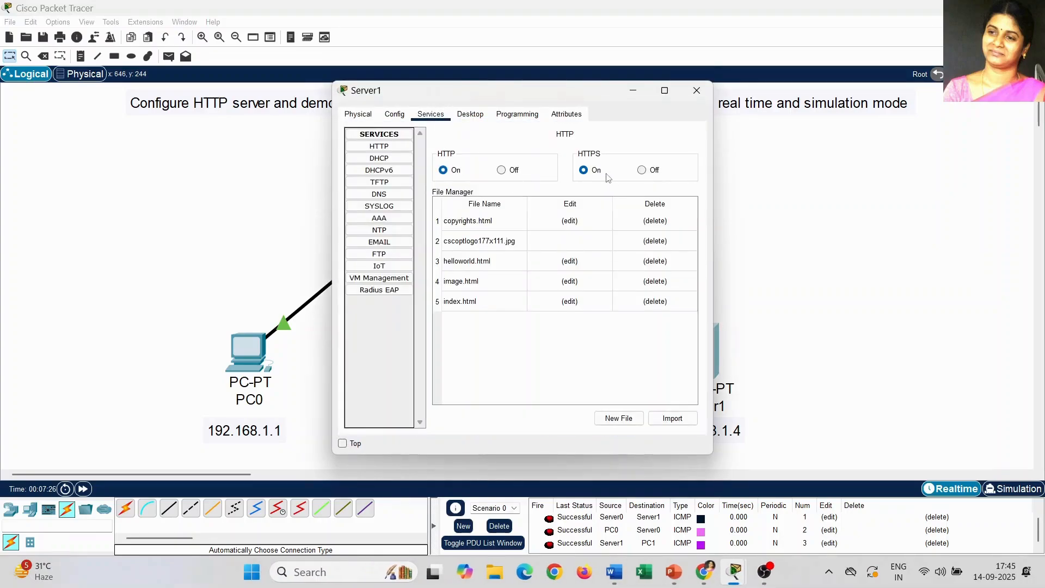
left_click(571, 300)
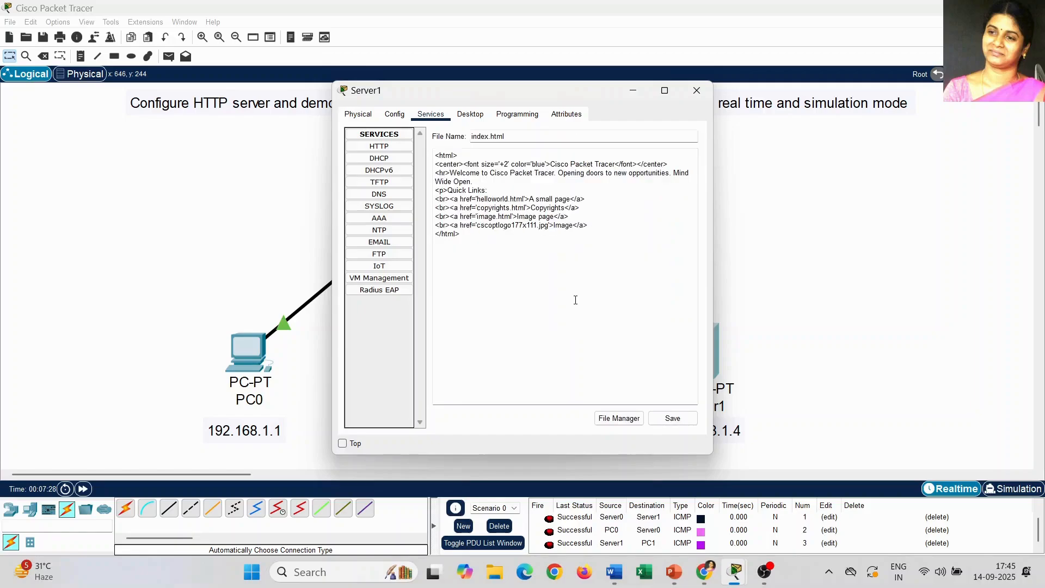
left_click(554, 163)
key("Delete")
key("Delete")
key("Delete")
key("Delete")
key("Delete")
key("Delete")
key("Delete")
key("Delete")
key("Delete")
key("Delete")
key("Delete")
key("Delete")
key("Delete")
key("Delete")
key("Delete")
key("Delete")
key("Delete")
key("Delete")
key("Delete")
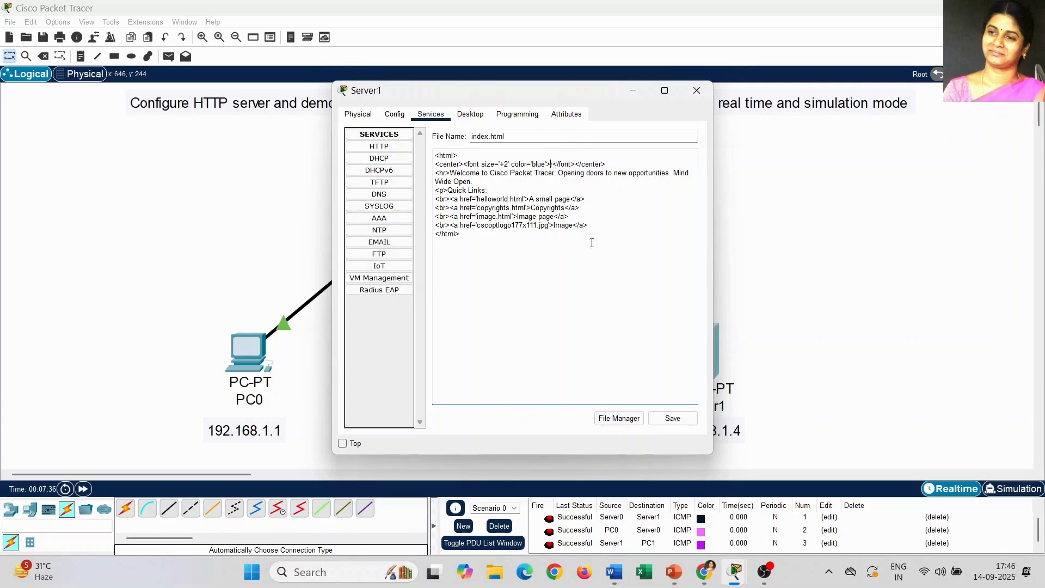
key("Delete")
type("Computer Network")
Step: In the welcome line of Server1's index.html, replace "Cisco Packet Tracer" with "HTTP Server Management"
key("Delete")
key("Delete")
key("Delete")
key("Delete")
key("Delete")
key("Delete")
key("Delete")
key("Delete")
key("Delete")
key("Delete")
key("Delete")
key("Delete")
key("Delete")
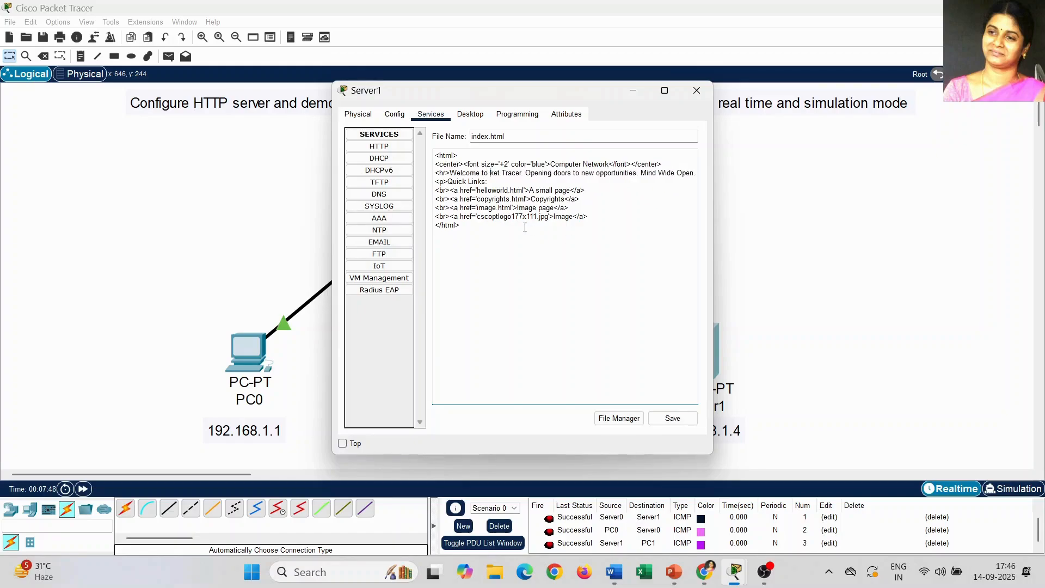
key("Delete")
key("Delete")
key("Delete")
key("Delete")
key("Delete")
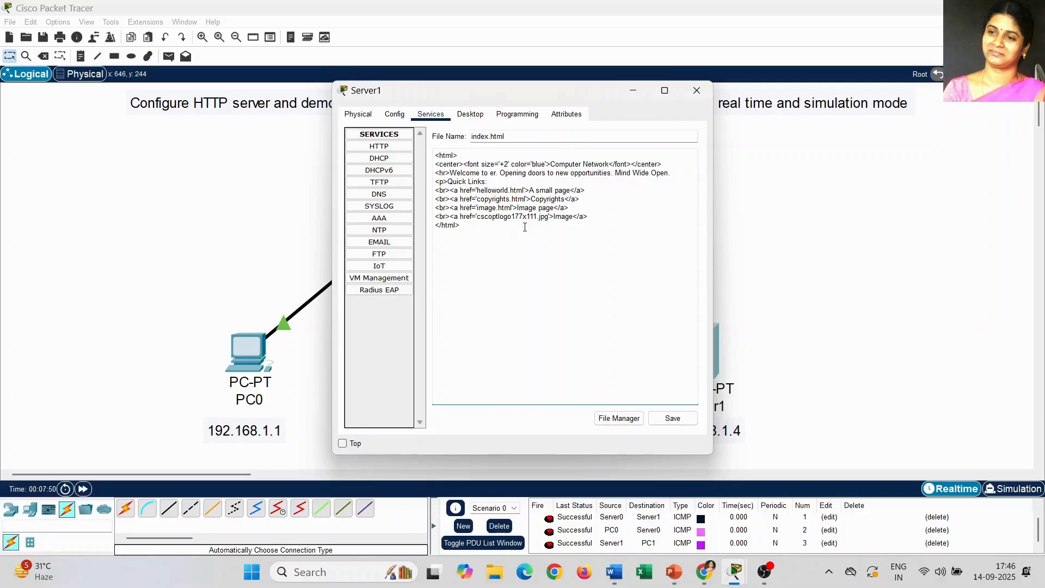
key("Delete")
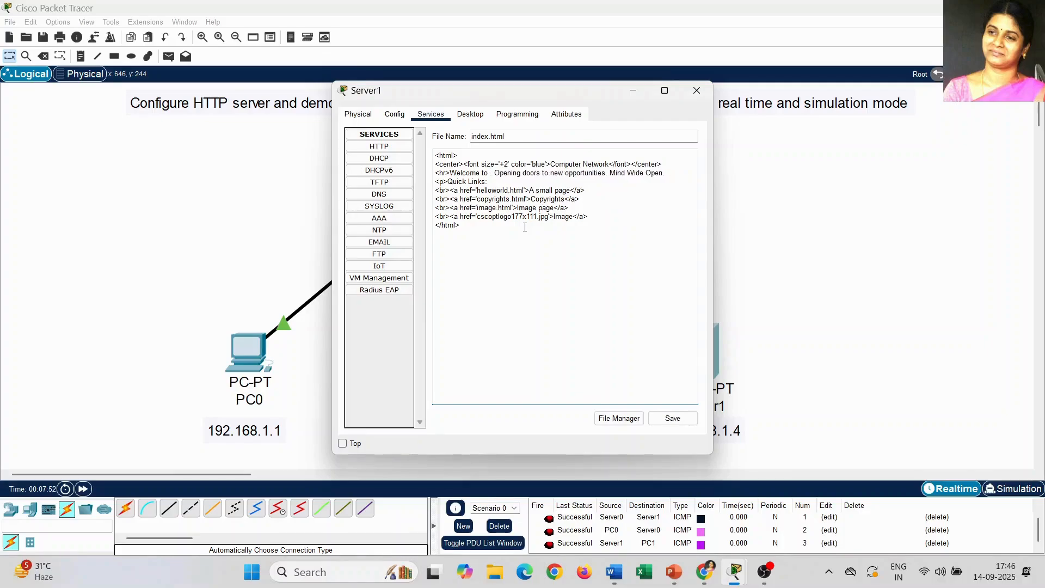
type("HTTP ")
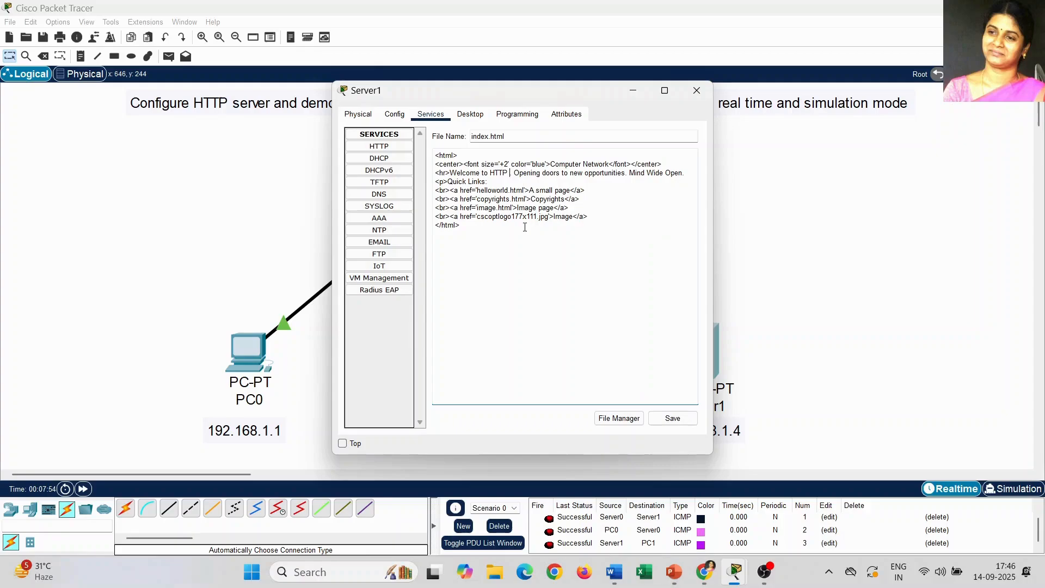
type("Server M")
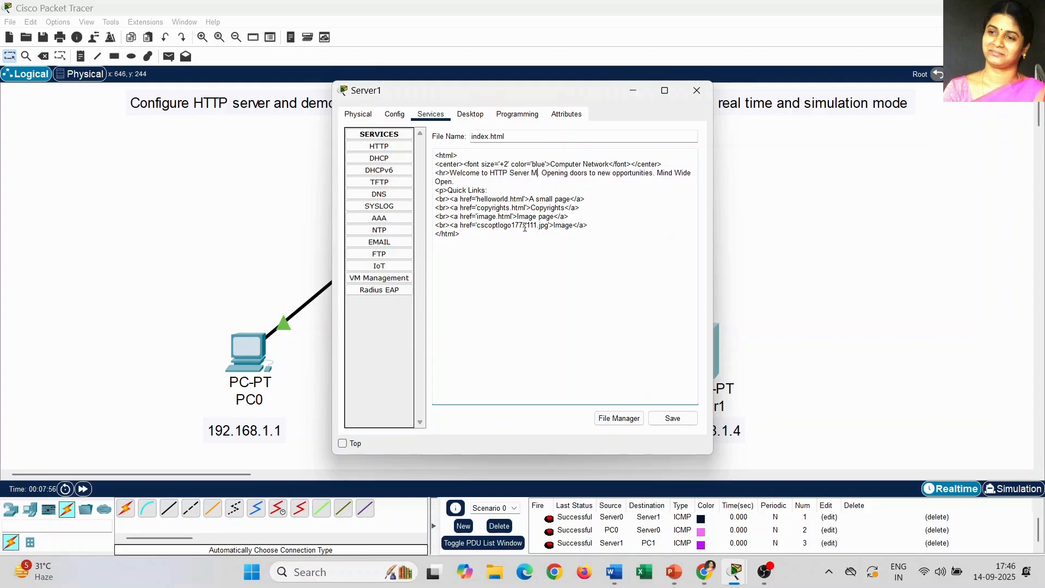
type("anagement")
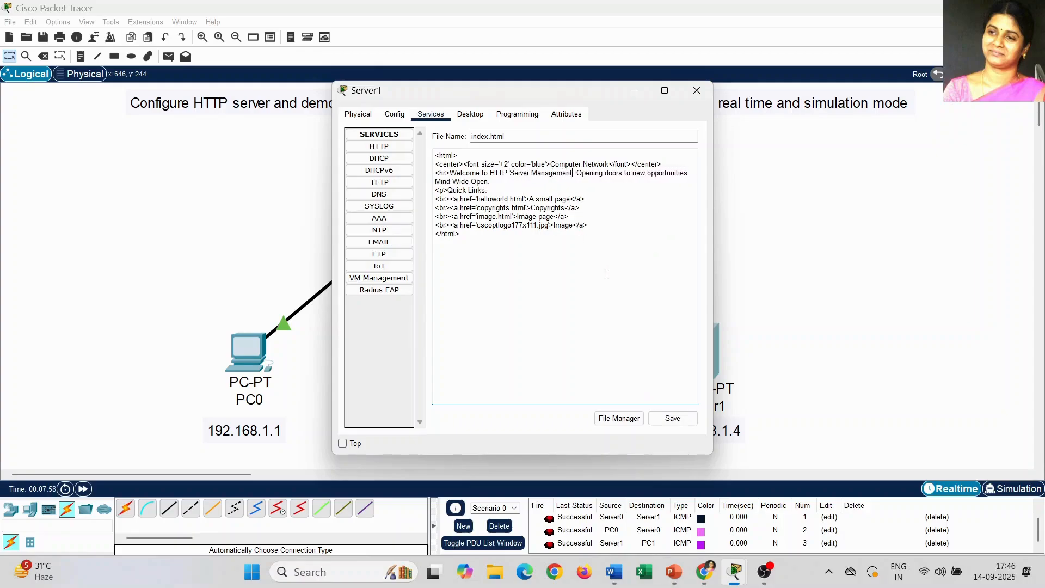
Step: Save Server1's index.html over the existing file and close the server window
left_click(673, 418)
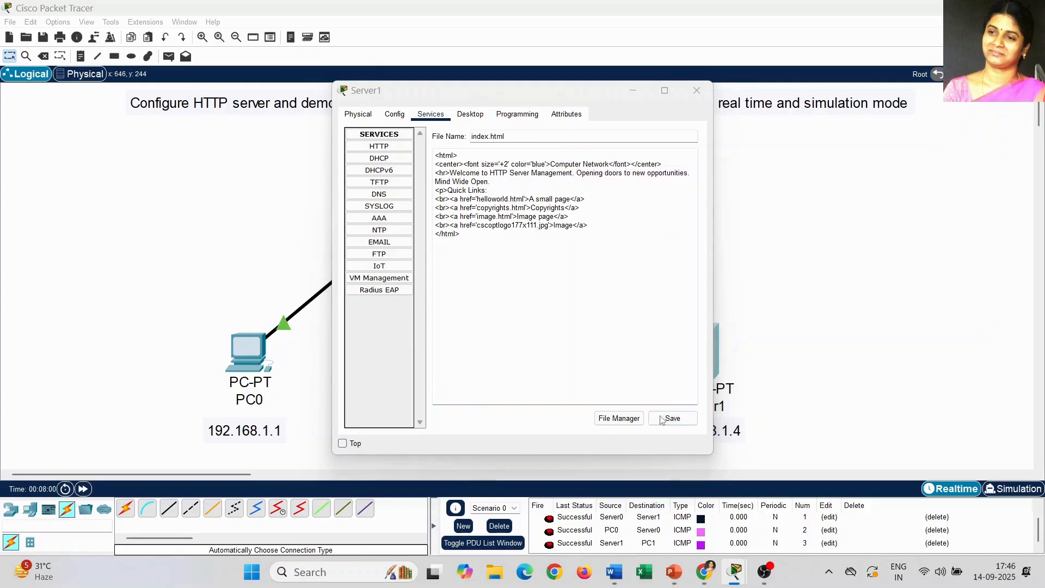
left_click(532, 295)
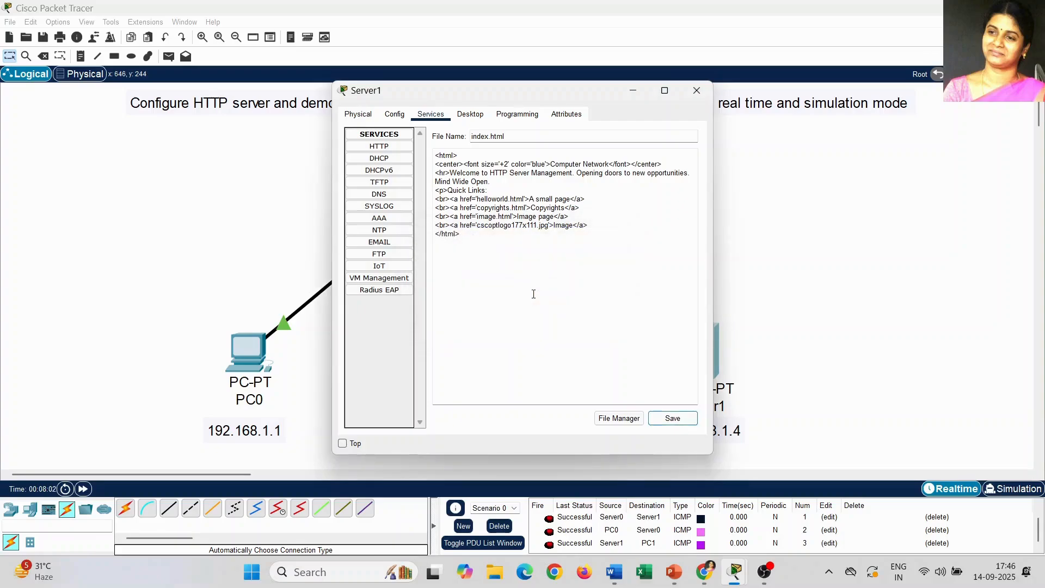
left_click(696, 91)
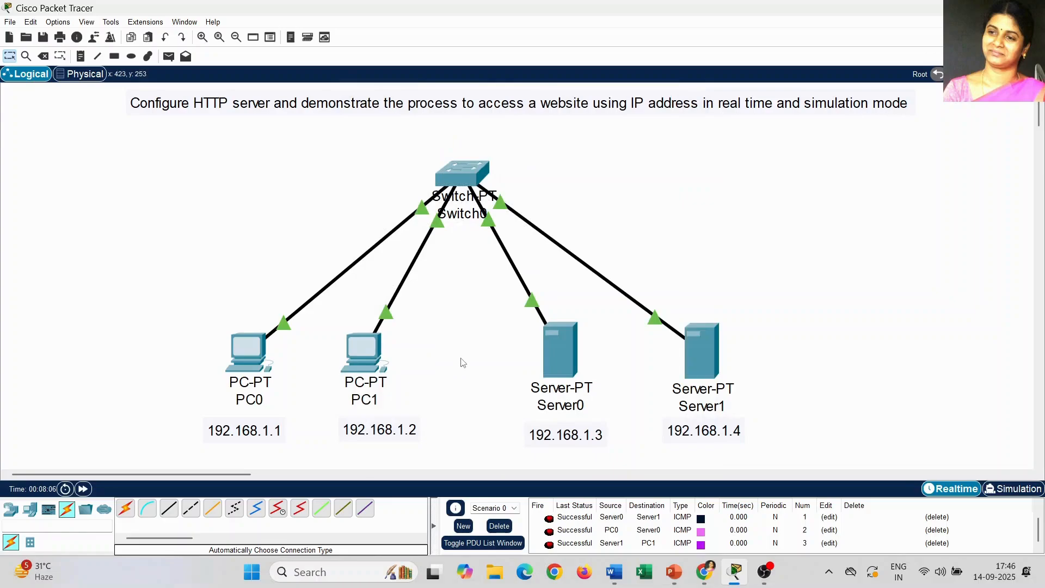
Step: Open the web browser on PC0, move its window clear of the IP address labels, and load Server0's website at 192.168.1.3
left_click(247, 354)
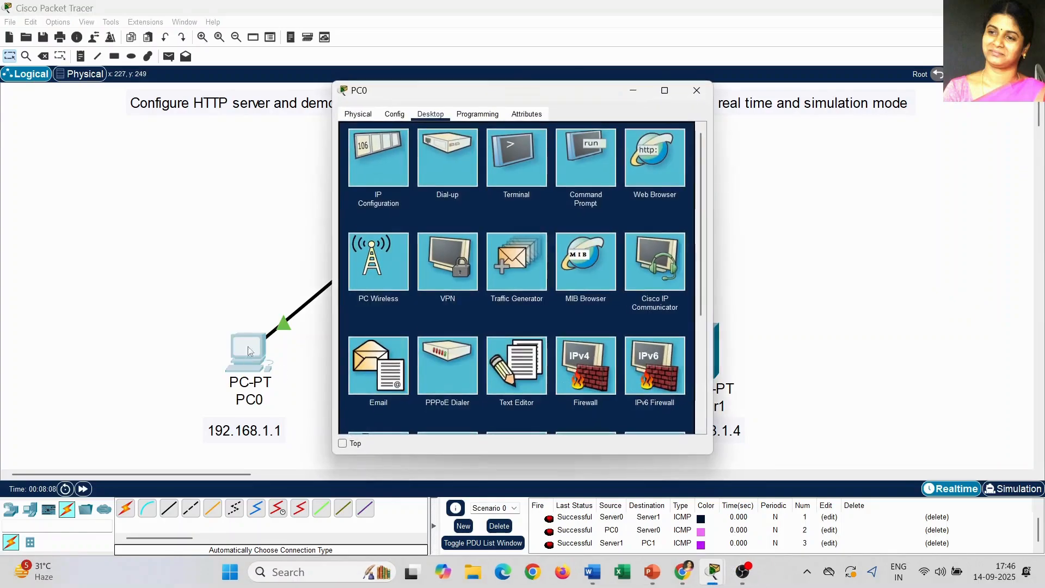
left_click(638, 174)
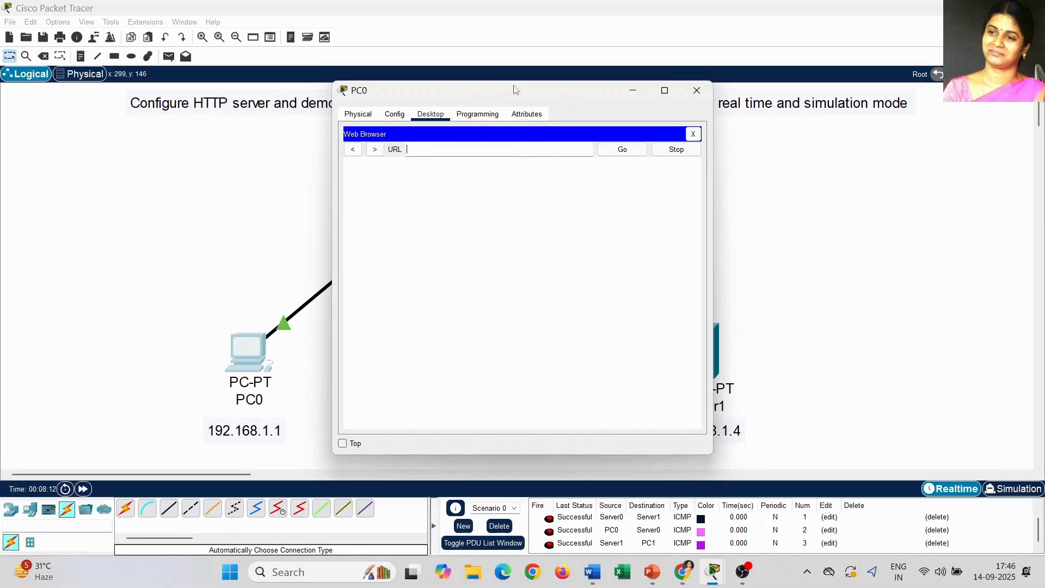
left_click_drag(523, 92, 474, 17)
left_click(428, 78)
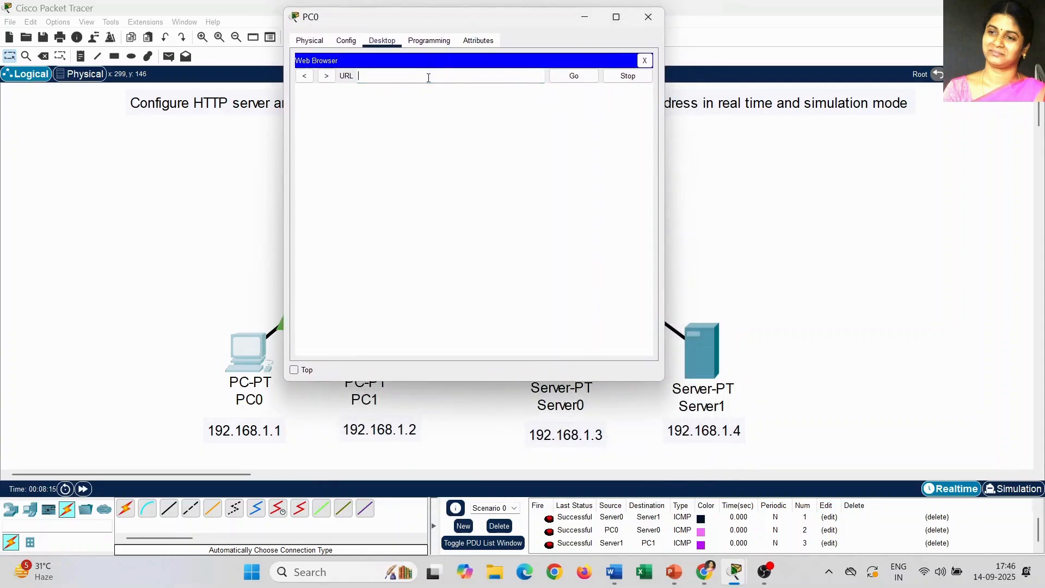
type("192.168.1.3")
left_click(574, 76)
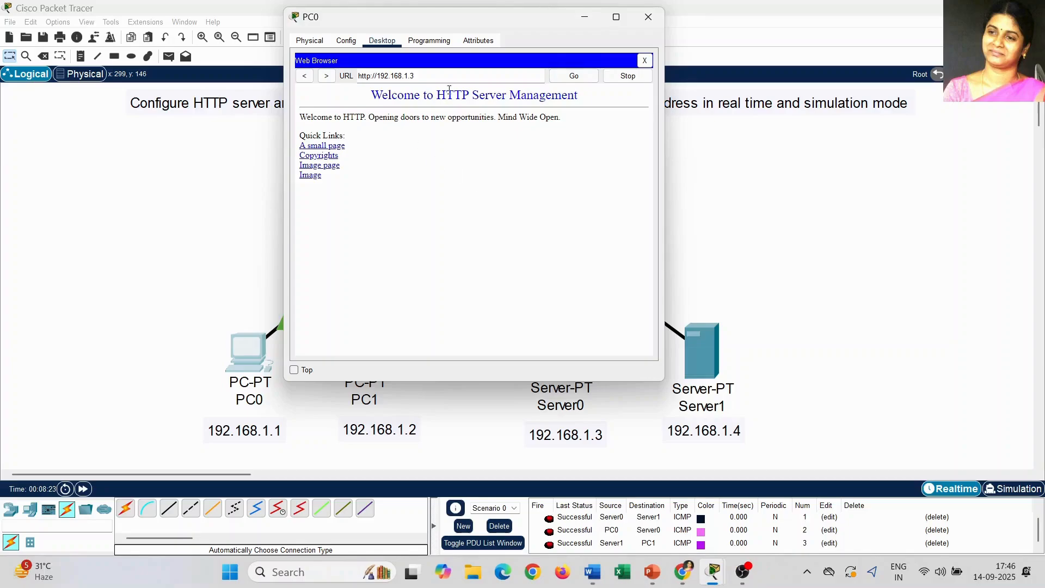
left_click_drag(371, 95, 580, 98)
left_click(491, 174)
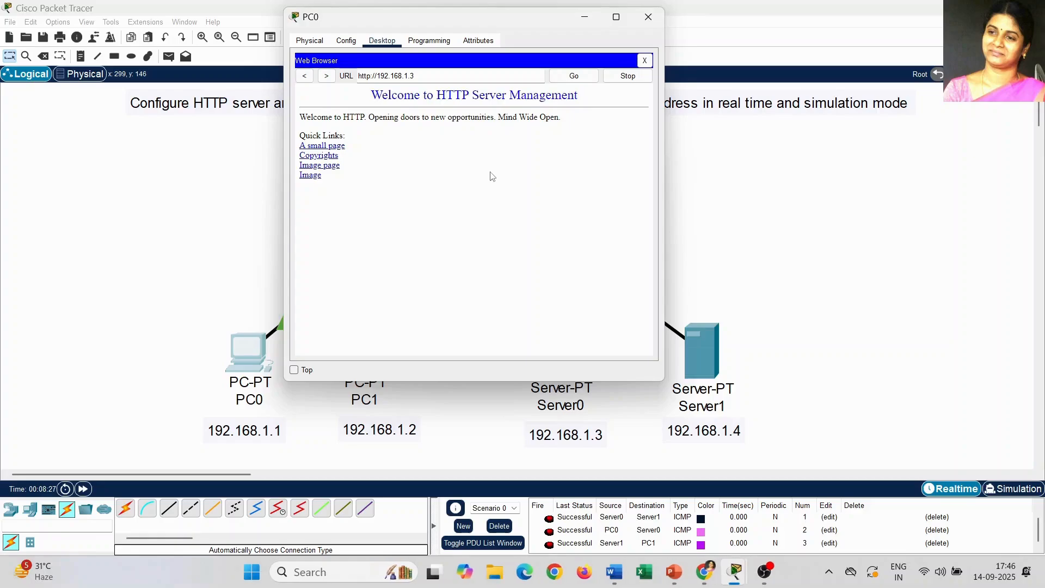
Step: Follow the "A small page" link on Server0's website, go back to the index page, and open the Copyrights page
left_click(340, 148)
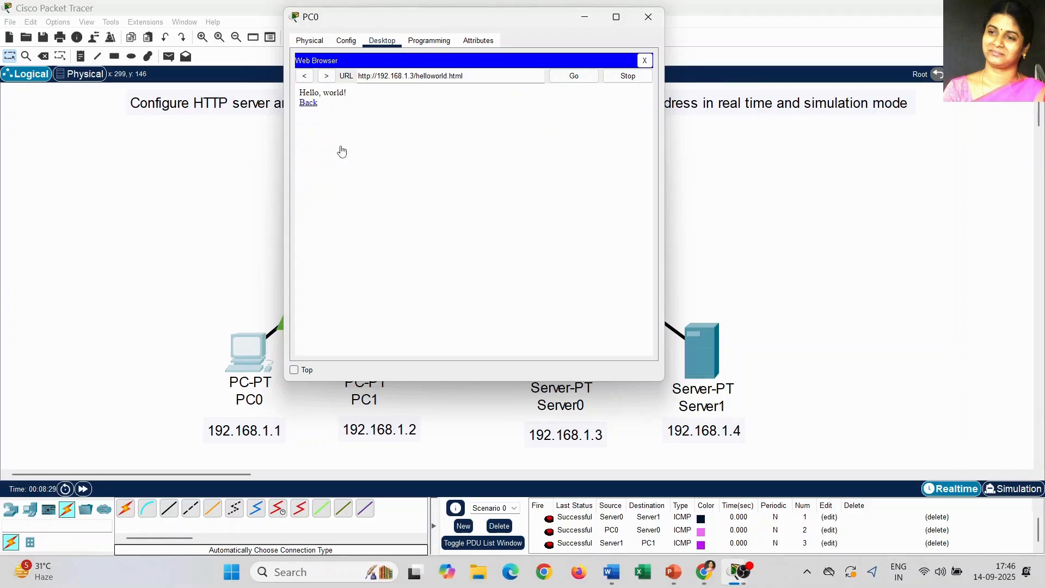
left_click(312, 104)
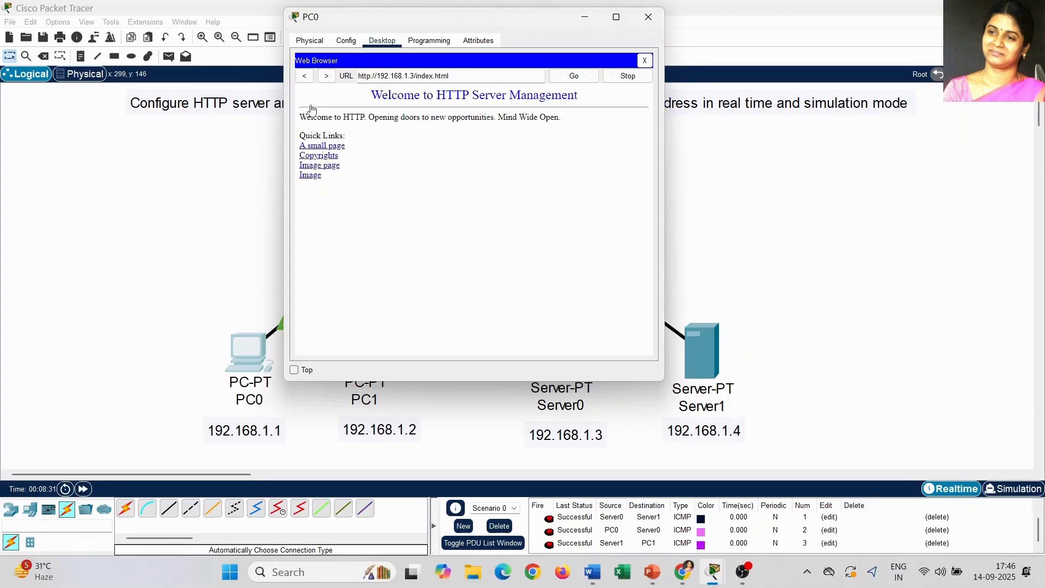
left_click(319, 156)
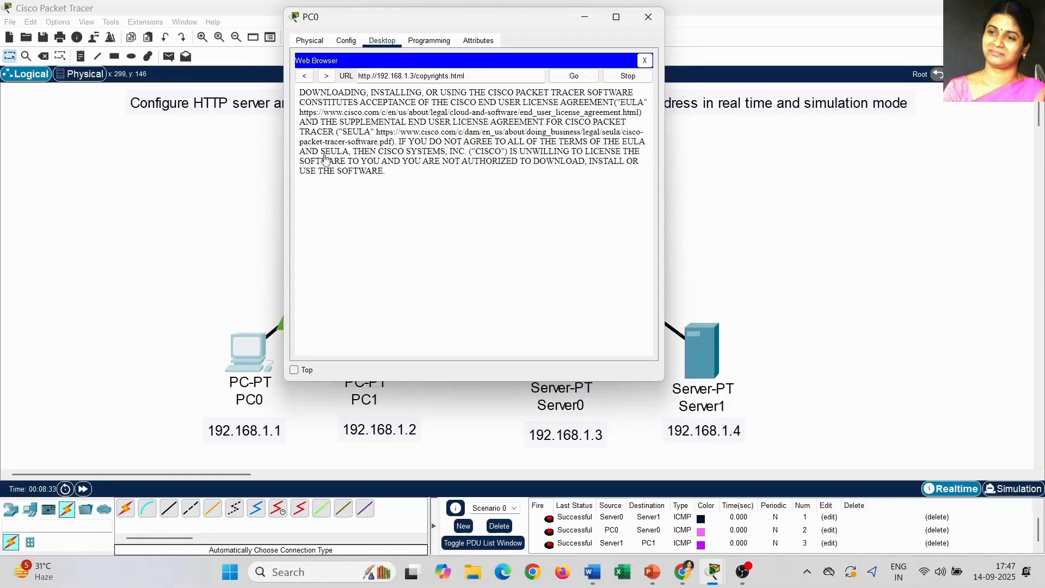
Step: On PC0, open the "Image page" and "Image" links of Server0's website, returning to the index page each time, and close the window
left_click(305, 80)
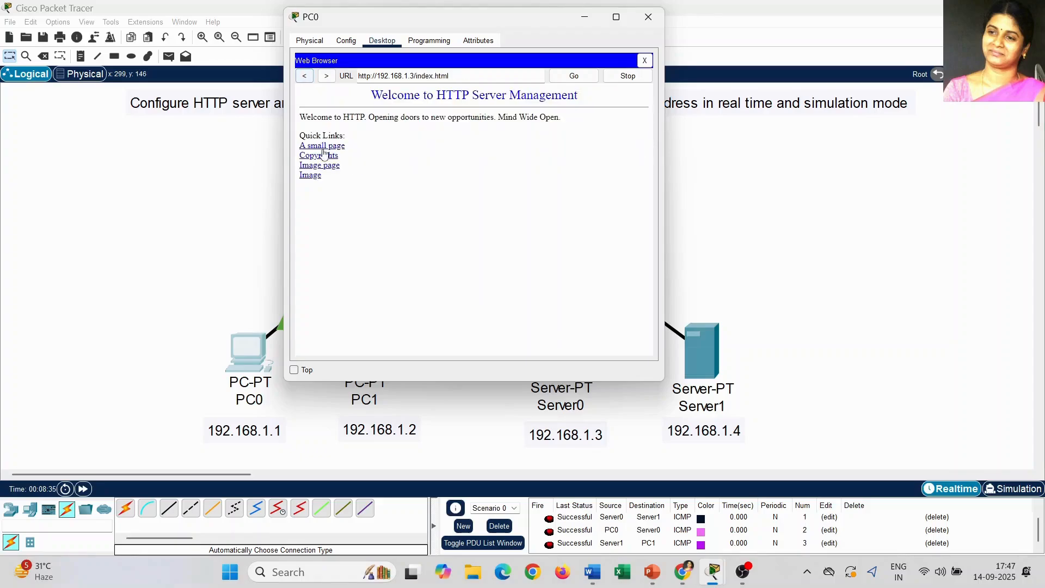
left_click(327, 166)
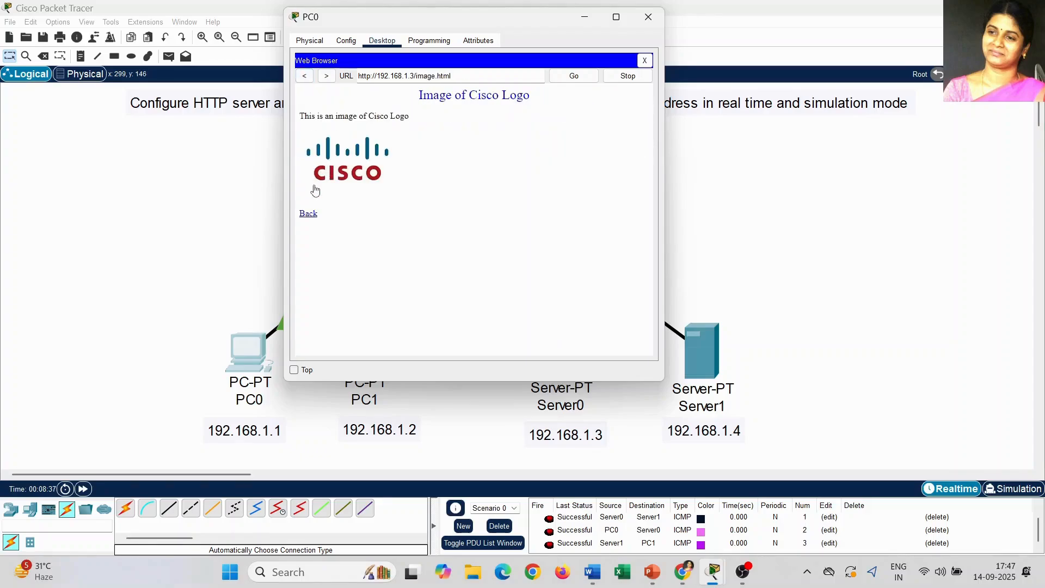
left_click(308, 214)
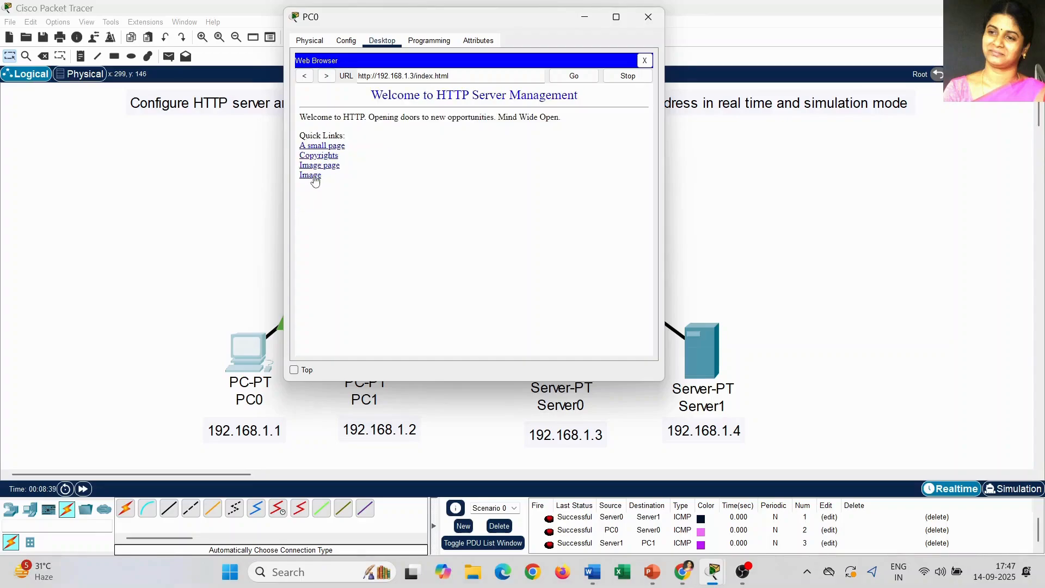
left_click(313, 178)
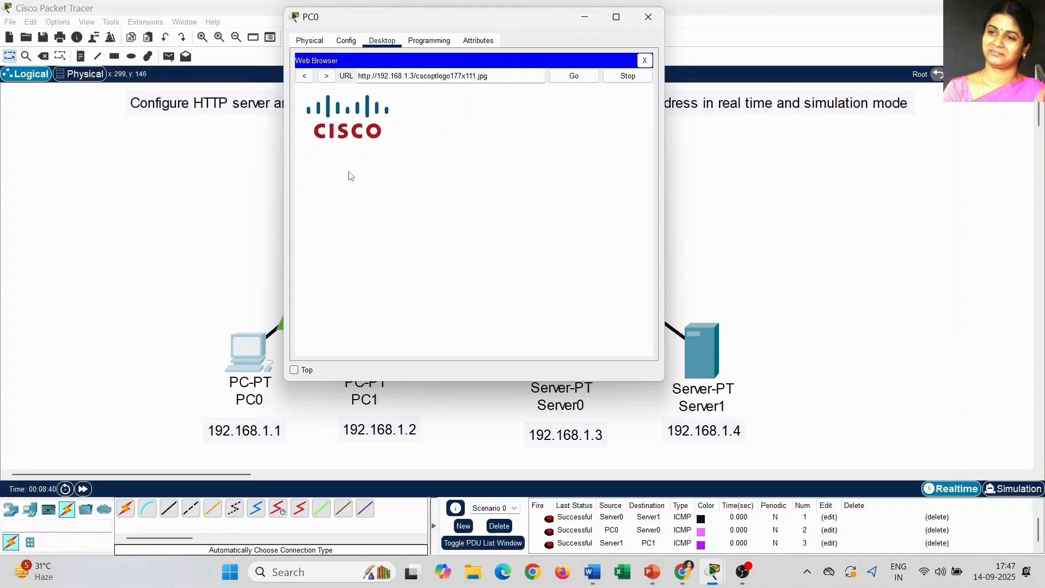
left_click(305, 76)
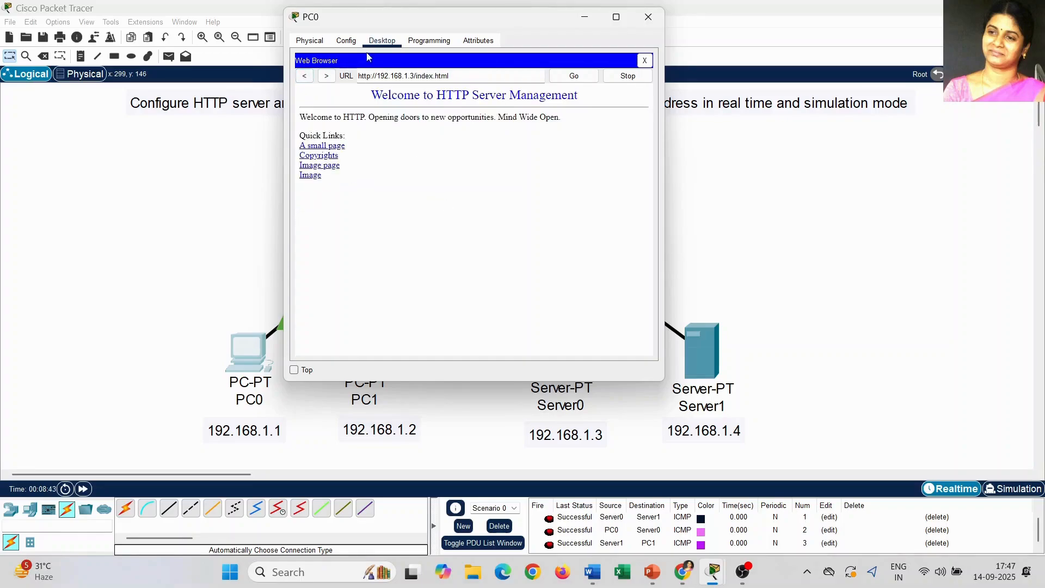
left_click(648, 17)
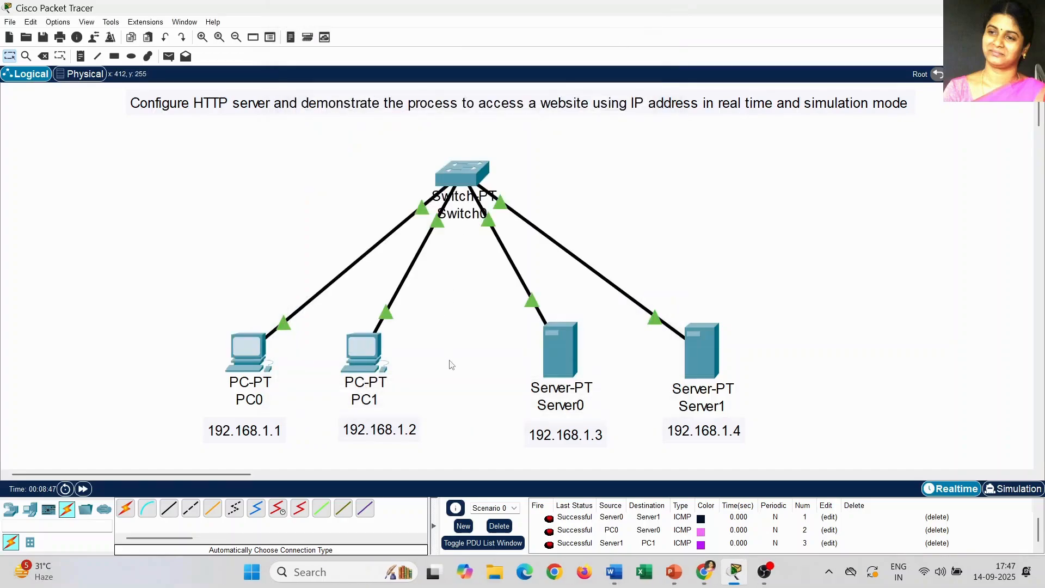
Step: Open the web browser on PC1 and load Server1's website at 192.168.1.4
left_click(372, 365)
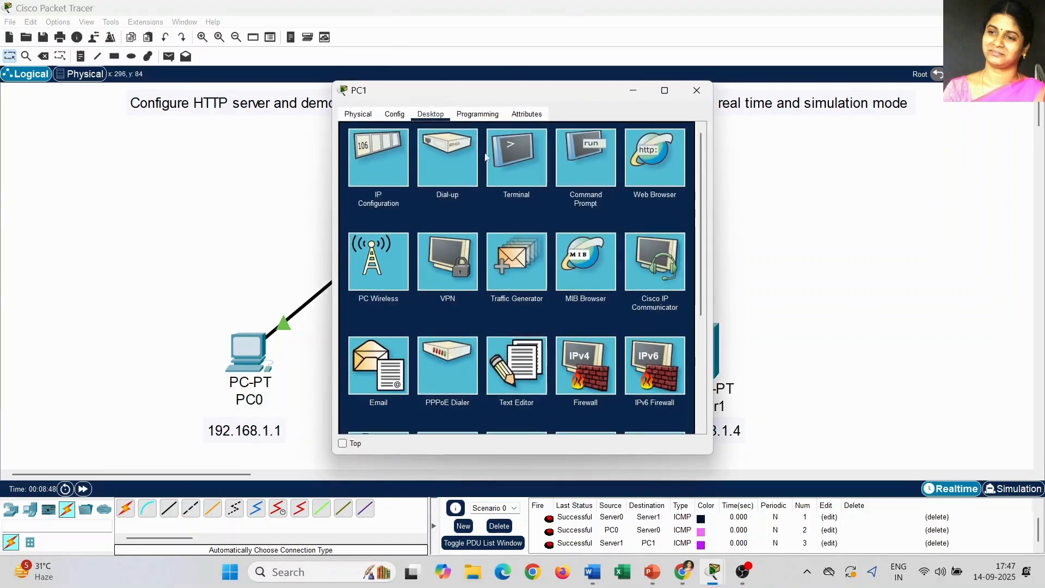
left_click(658, 165)
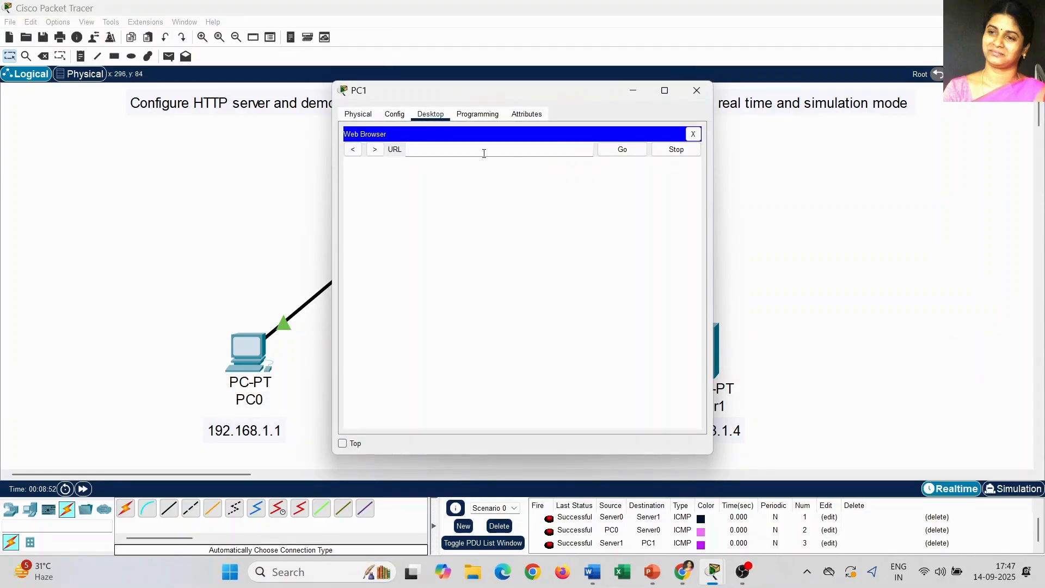
left_click_drag(517, 88, 467, 5)
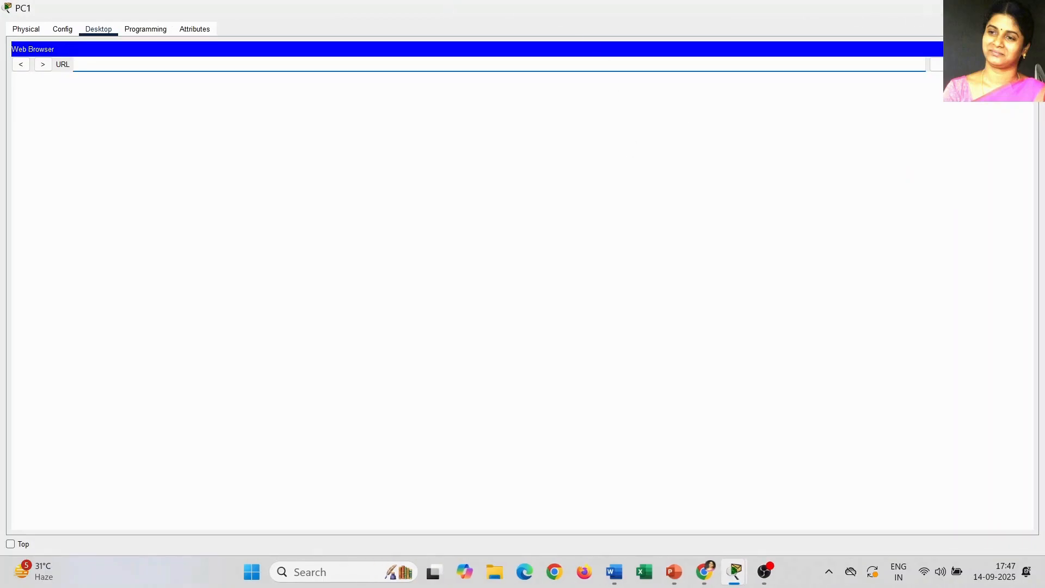
left_click(997, 8)
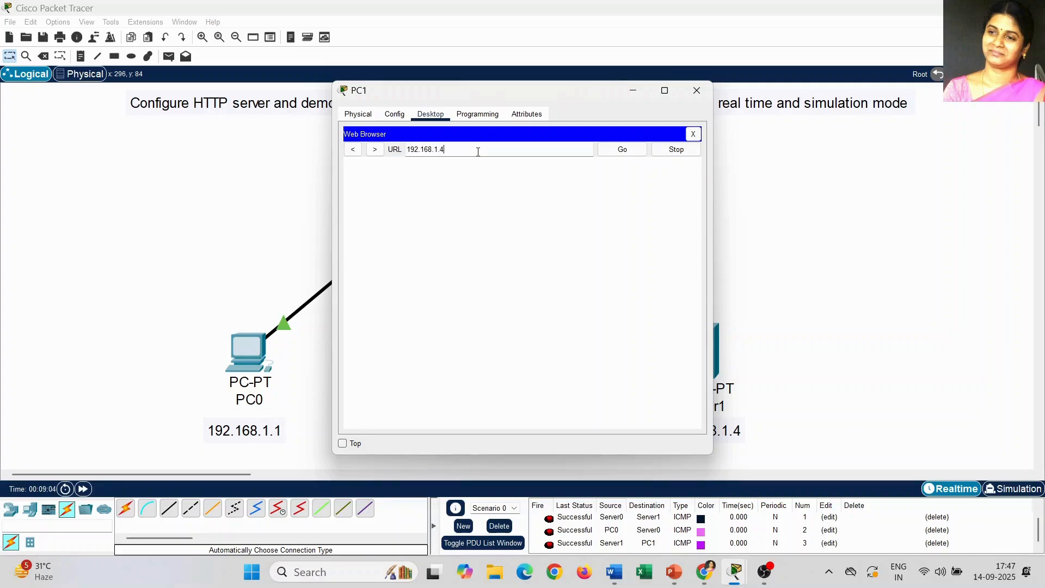
left_click(622, 149)
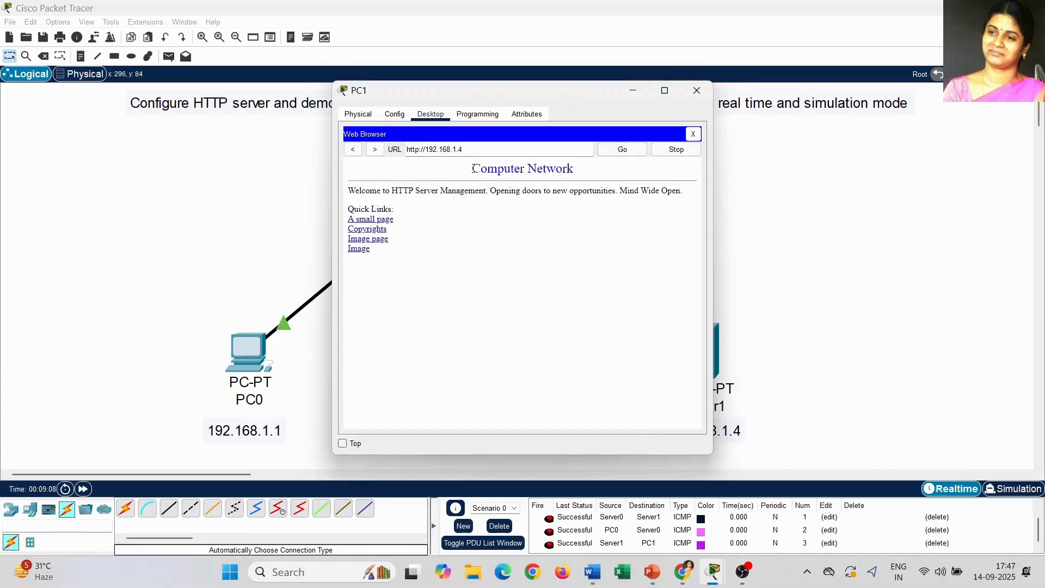
Step: Check the heading of Server1's website, follow the "A small page" link and its "Back" link, and close PC1's window
left_click_drag(471, 169, 581, 169)
left_click(466, 242)
left_click(362, 221)
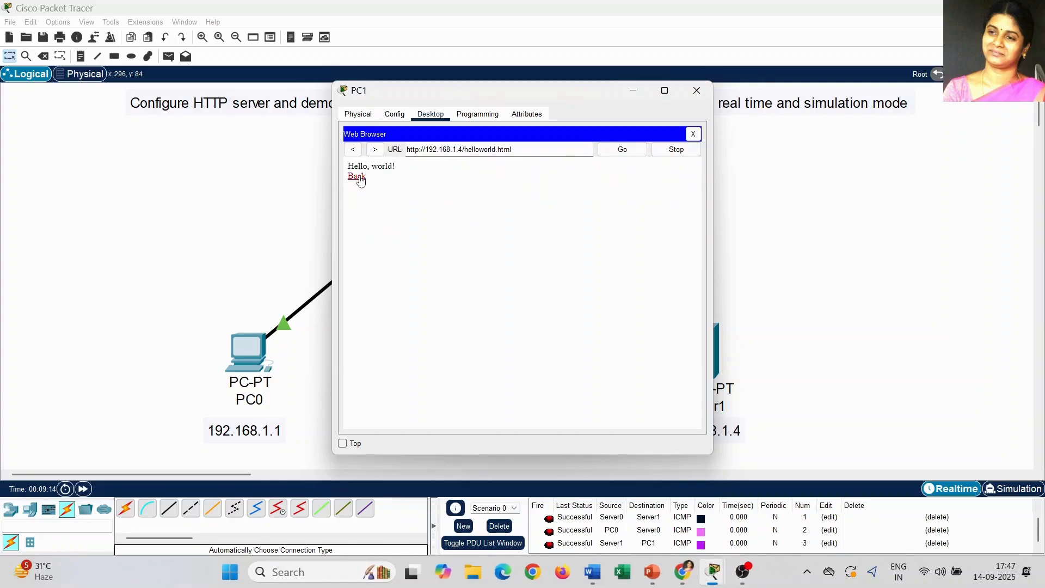
left_click(358, 176)
left_click(690, 94)
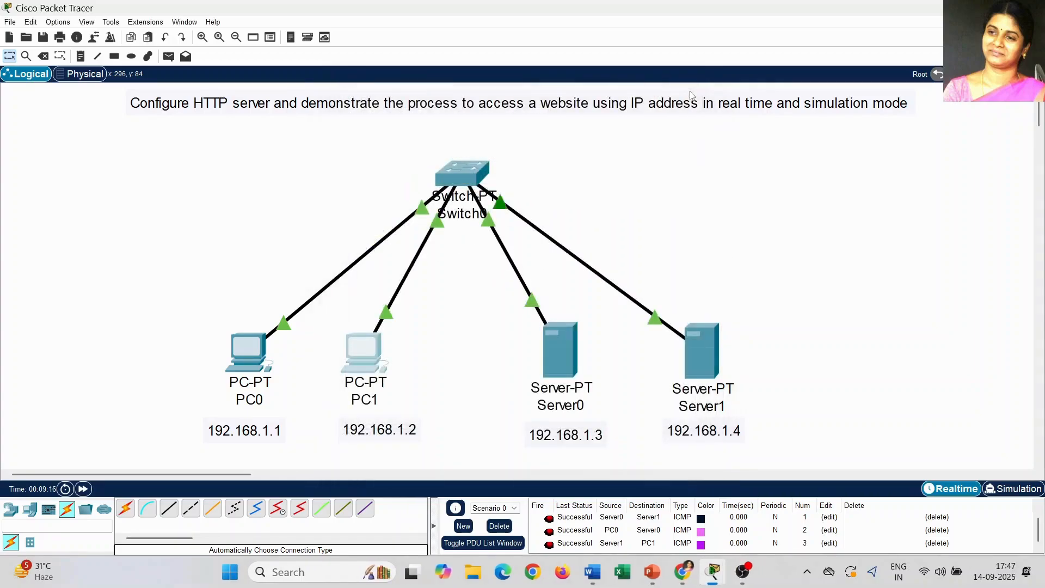
Step: In helloworld.html of Server0's HTTP service, add "Welcome to My World" after "Hello, world!"
left_click(570, 357)
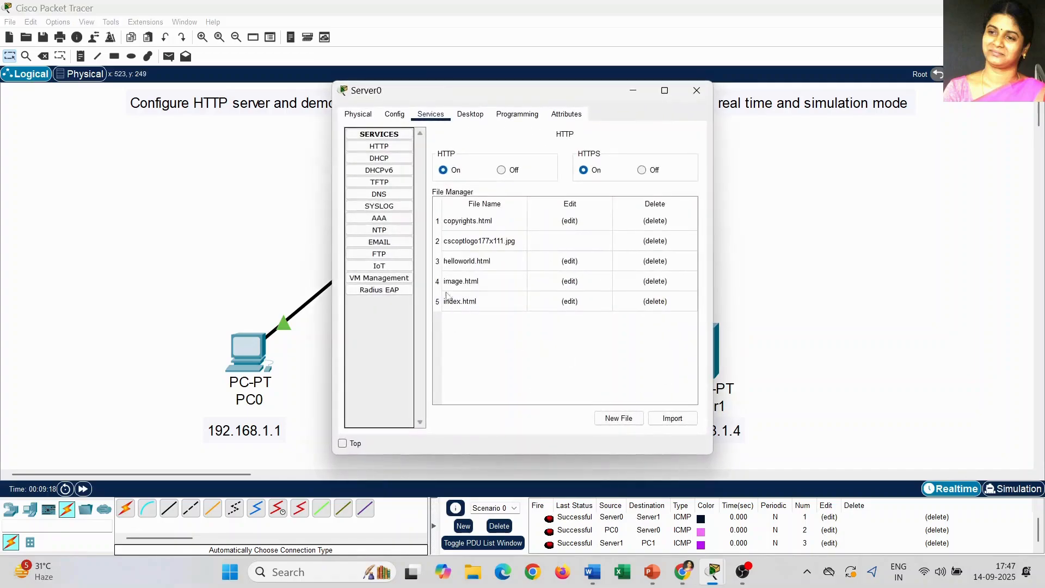
left_click(449, 224)
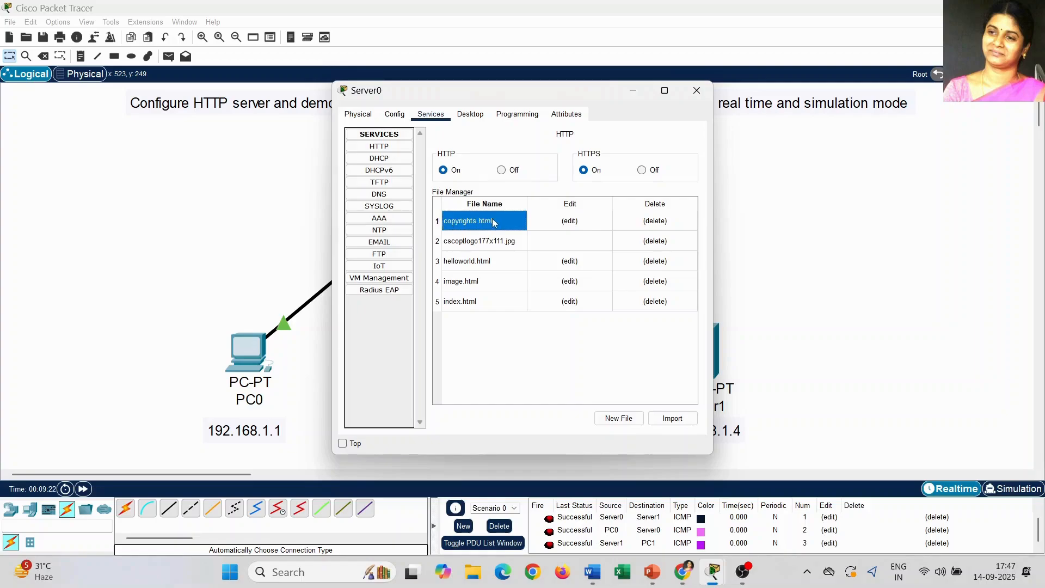
left_click(487, 243)
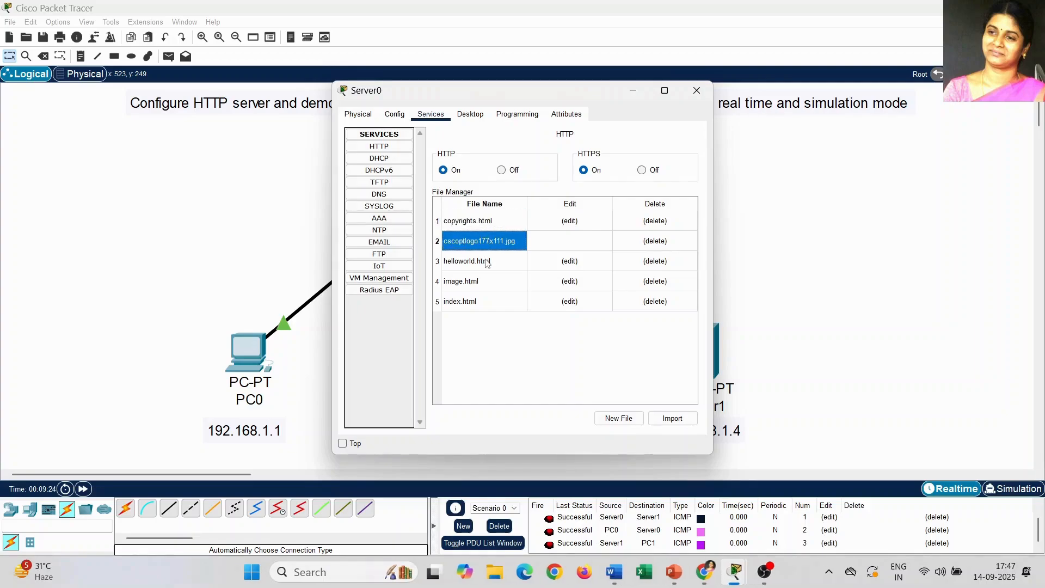
left_click(487, 264)
left_click(487, 286)
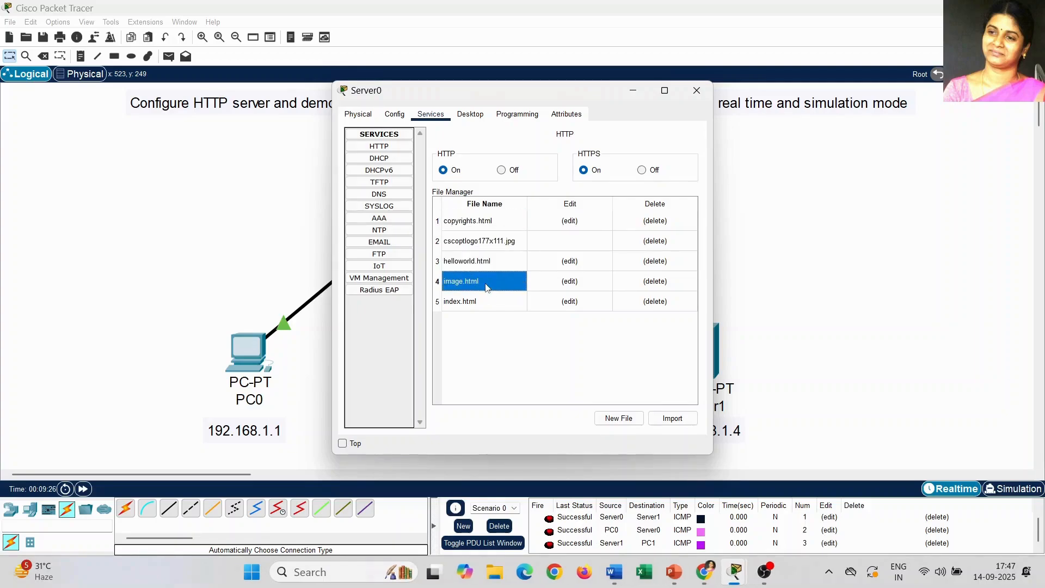
left_click(506, 261)
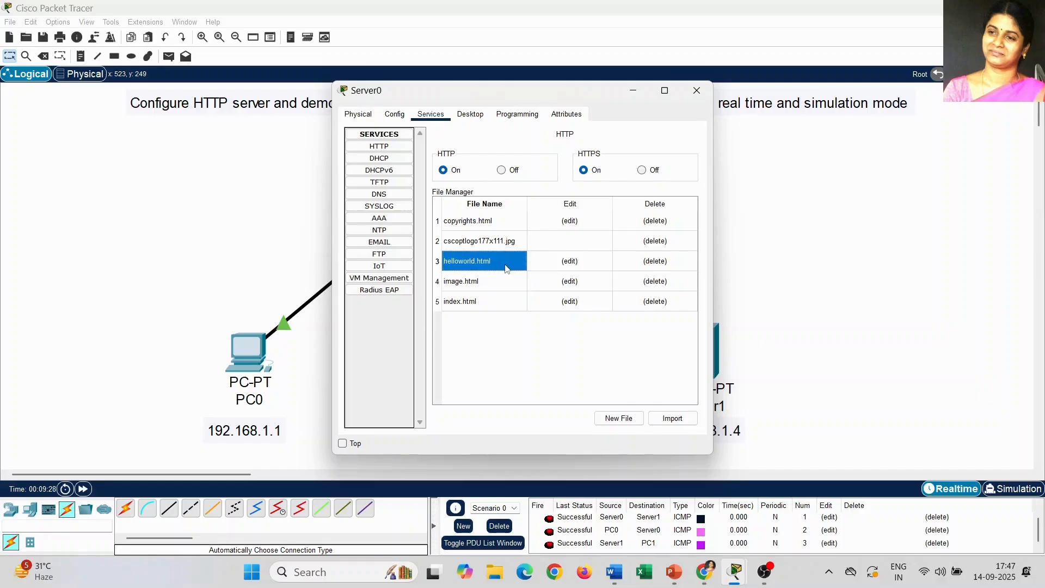
left_click(570, 263)
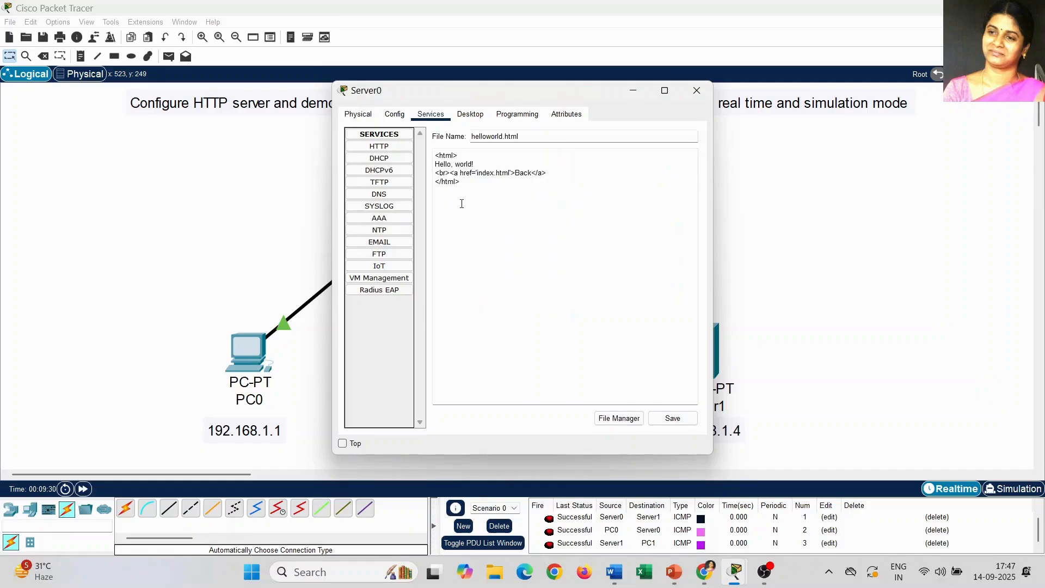
left_click(434, 155)
left_click_drag(438, 155, 483, 205)
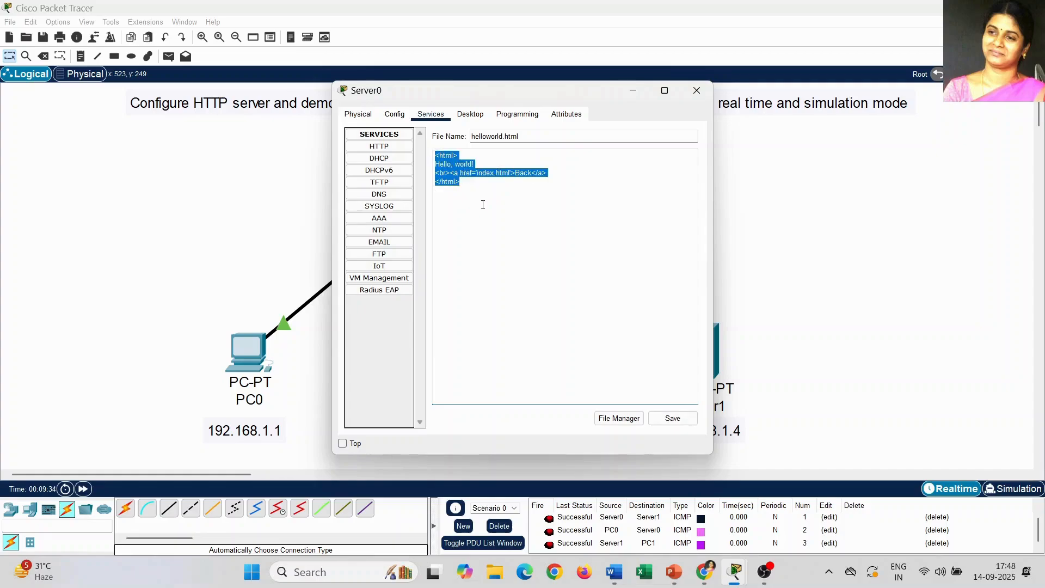
left_click(482, 205)
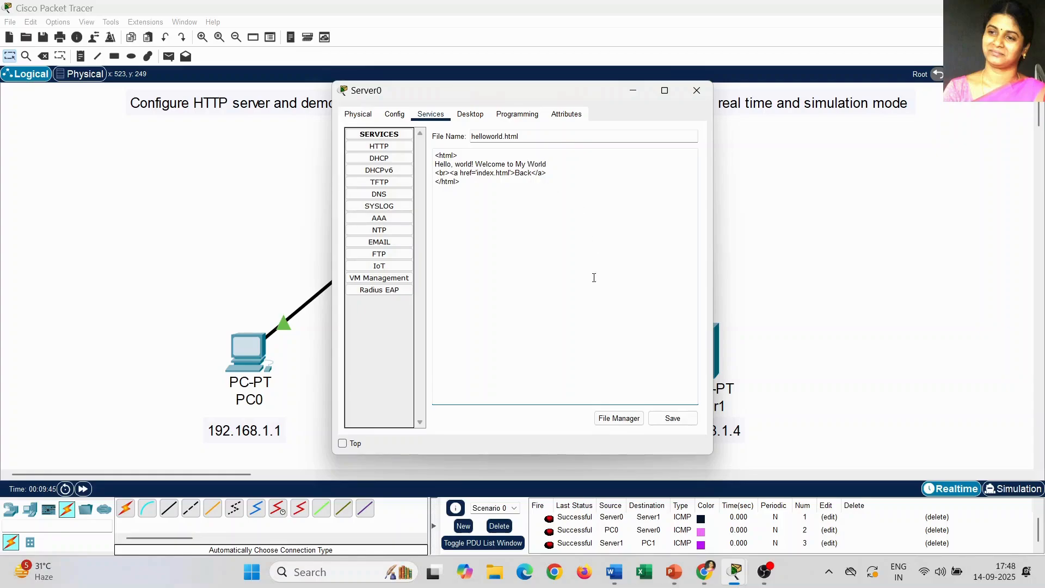
Step: Save Server0's helloworld.html over the existing file and close the server window
left_click(680, 419)
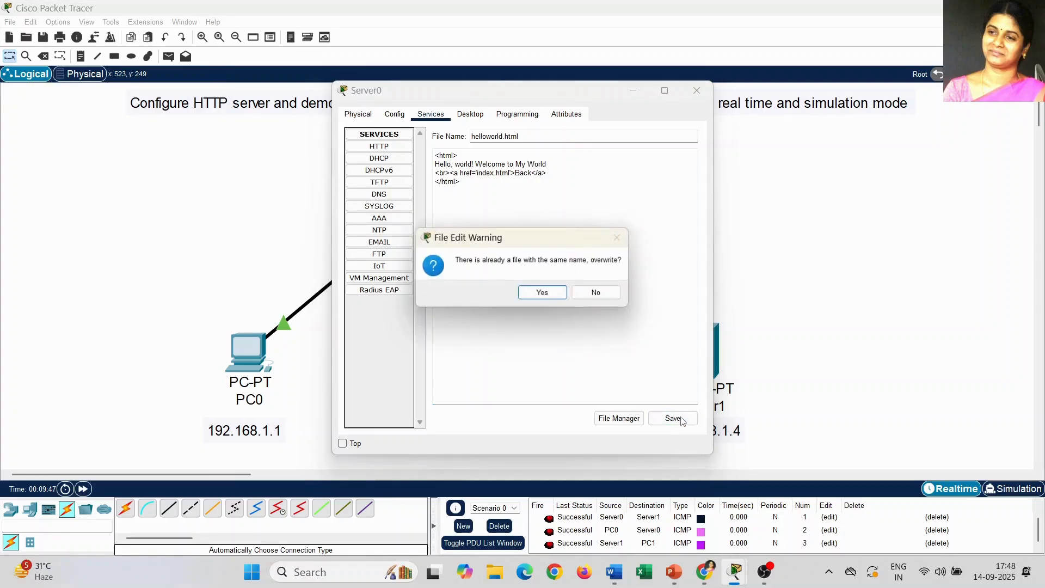
left_click(541, 293)
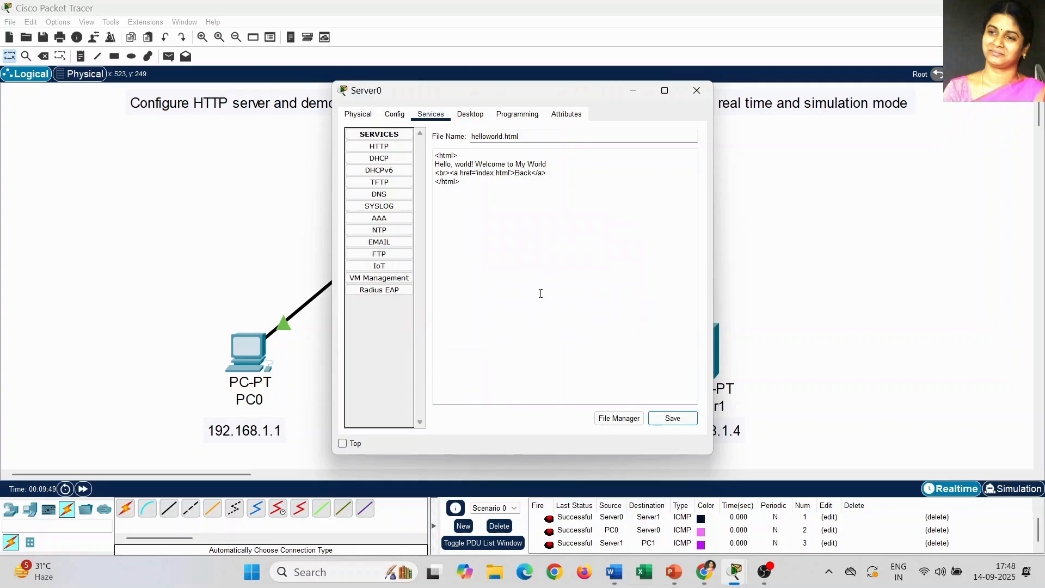
left_click(683, 420)
left_click(543, 293)
left_click(697, 90)
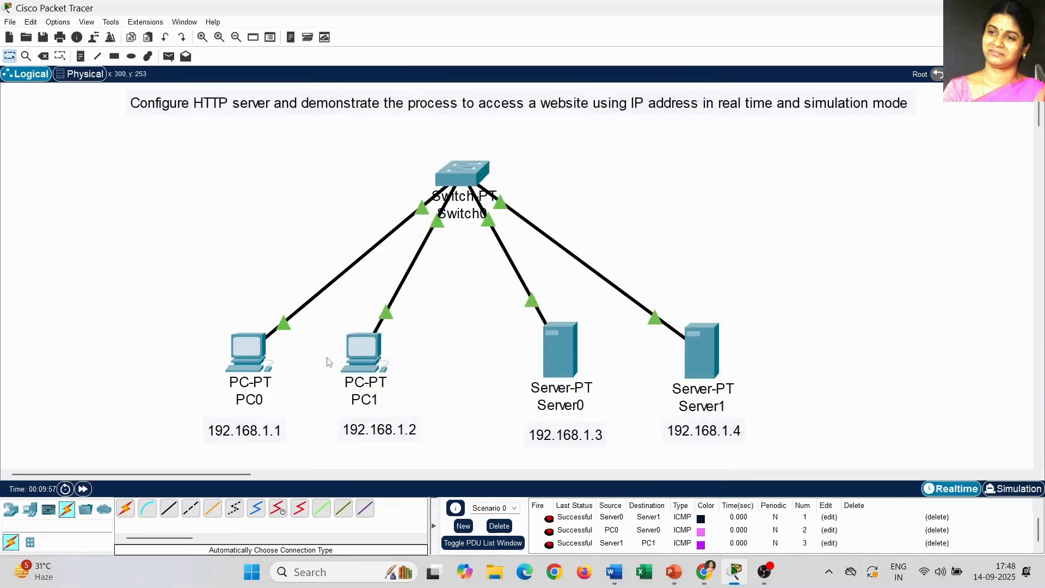
Step: Open the web browser on PC1, load Server0's website at 192.168.1.3, and move the window clear of the IP address labels
left_click(354, 355)
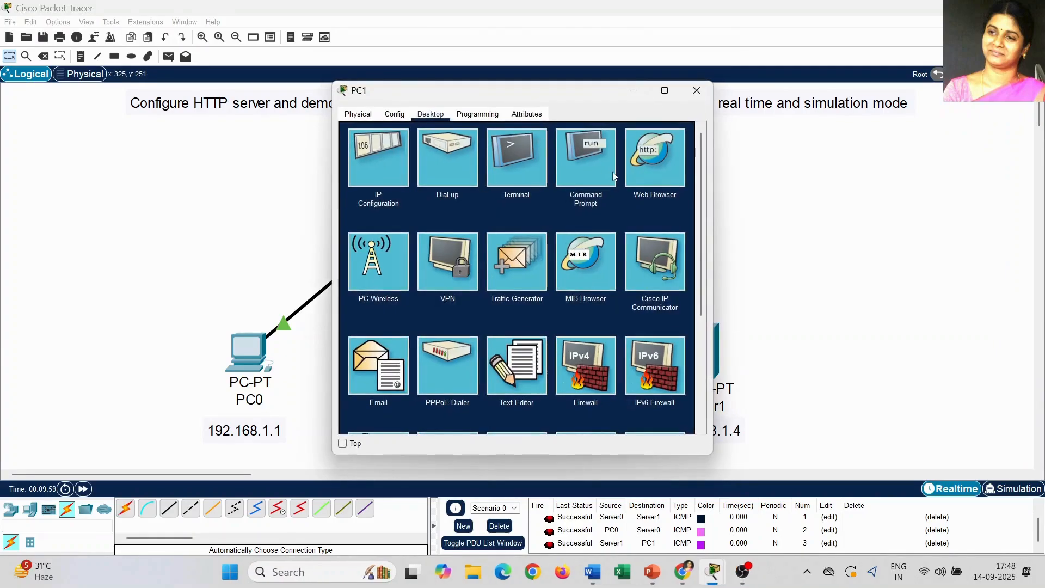
left_click(646, 171)
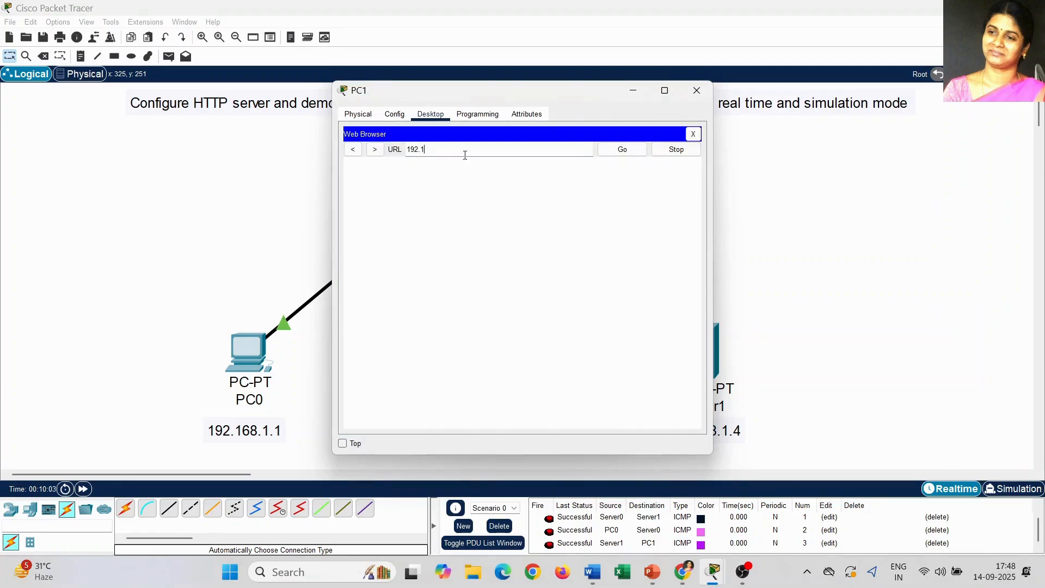
type("192.168.1.3")
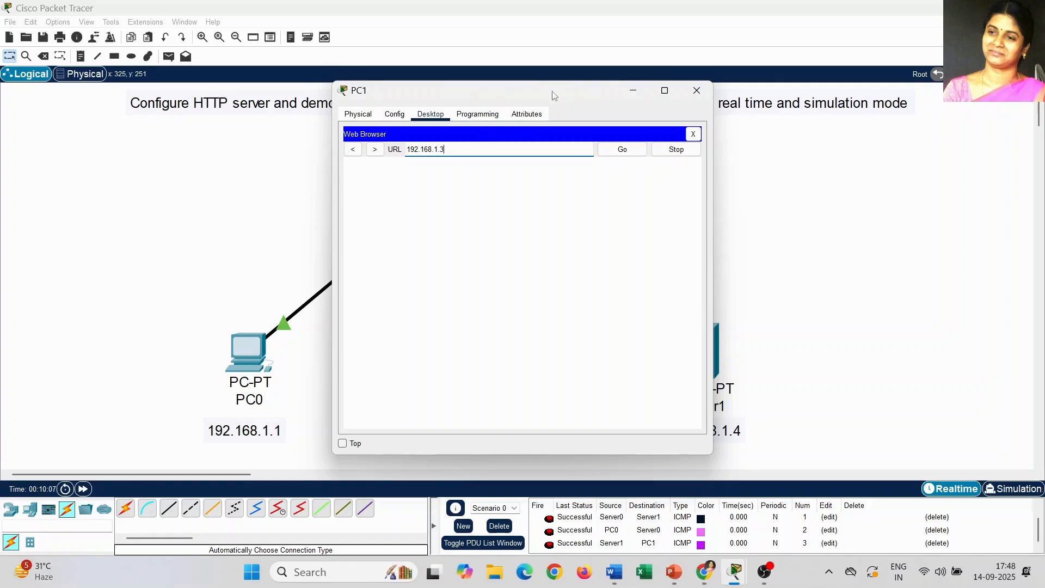
left_click_drag(551, 93, 471, 52)
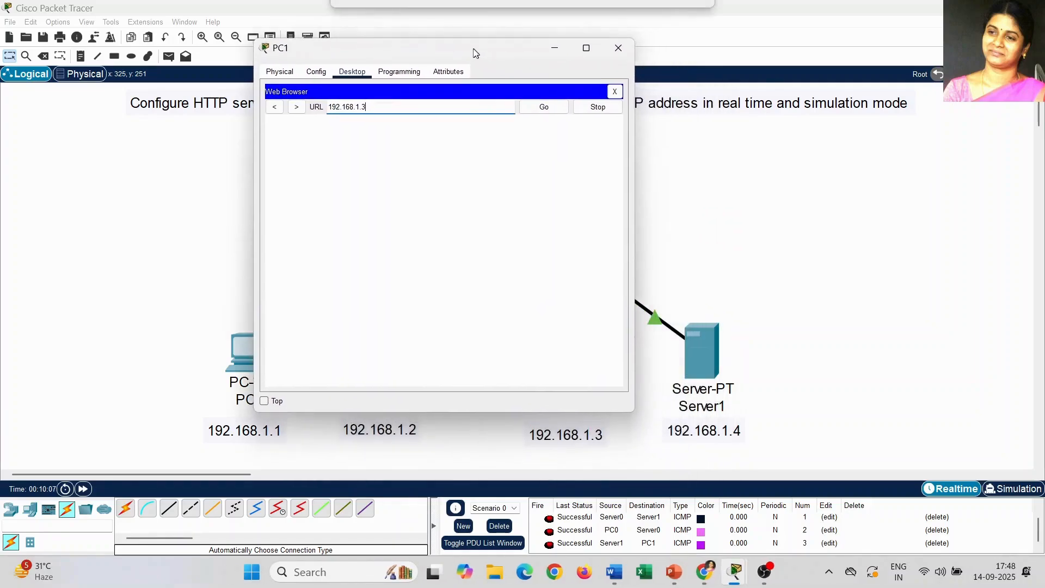
left_click(548, 113)
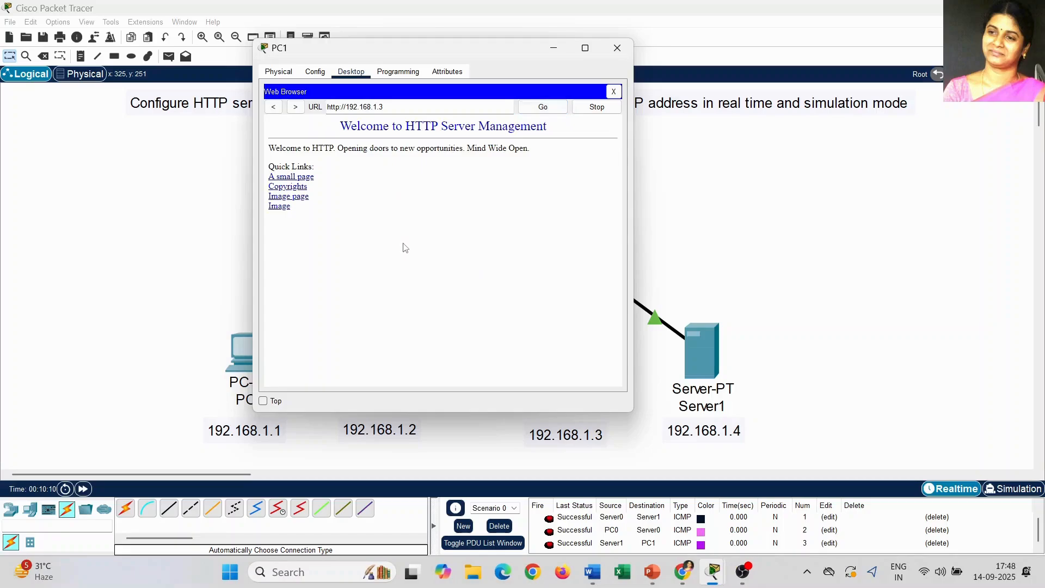
Step: Follow the "A small page" link on Server0's website, check its greeting line, and close PC1's window
left_click(298, 178)
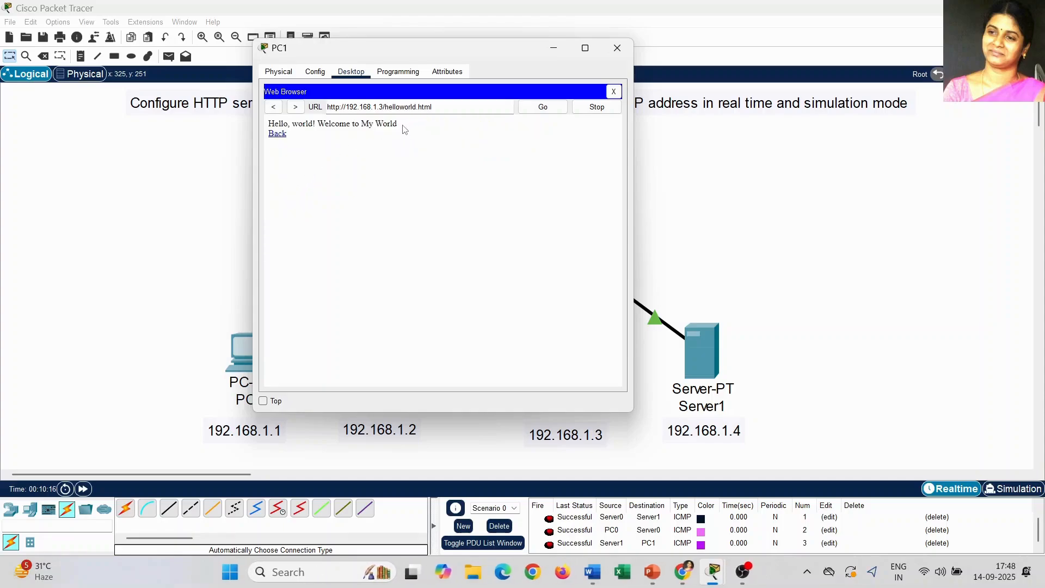
left_click_drag(403, 129, 266, 130)
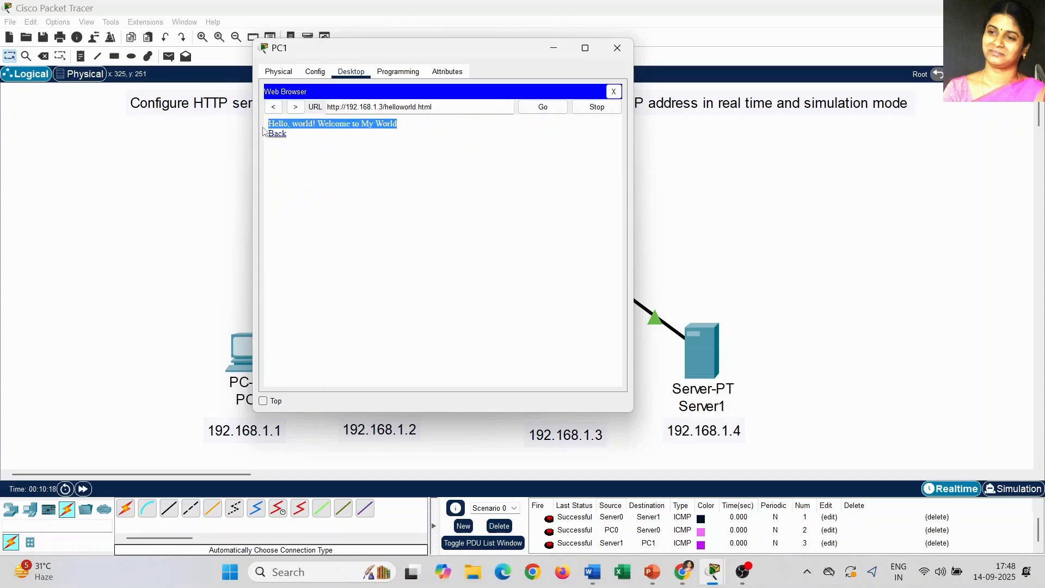
left_click(347, 211)
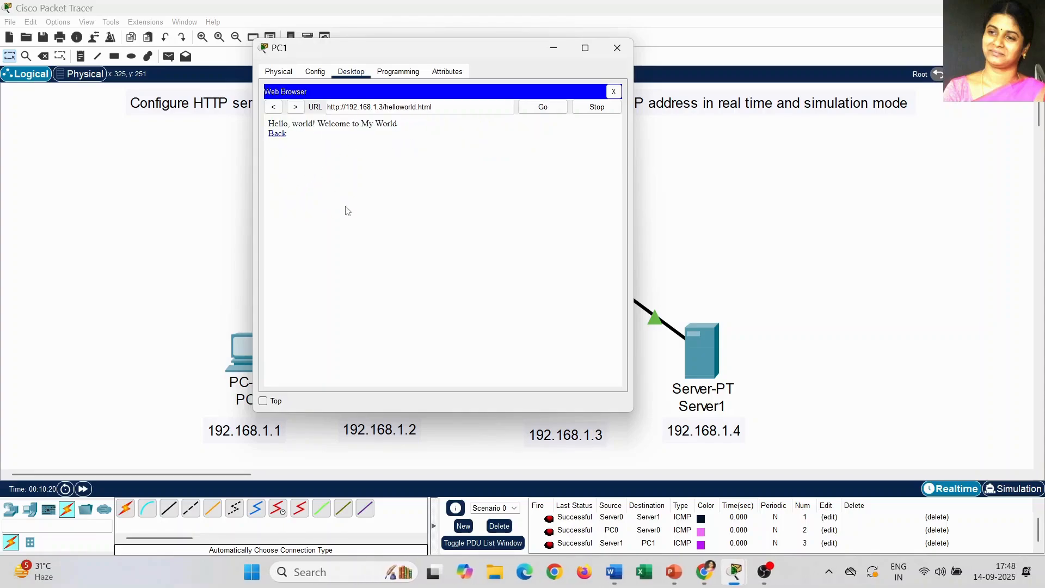
left_click(616, 48)
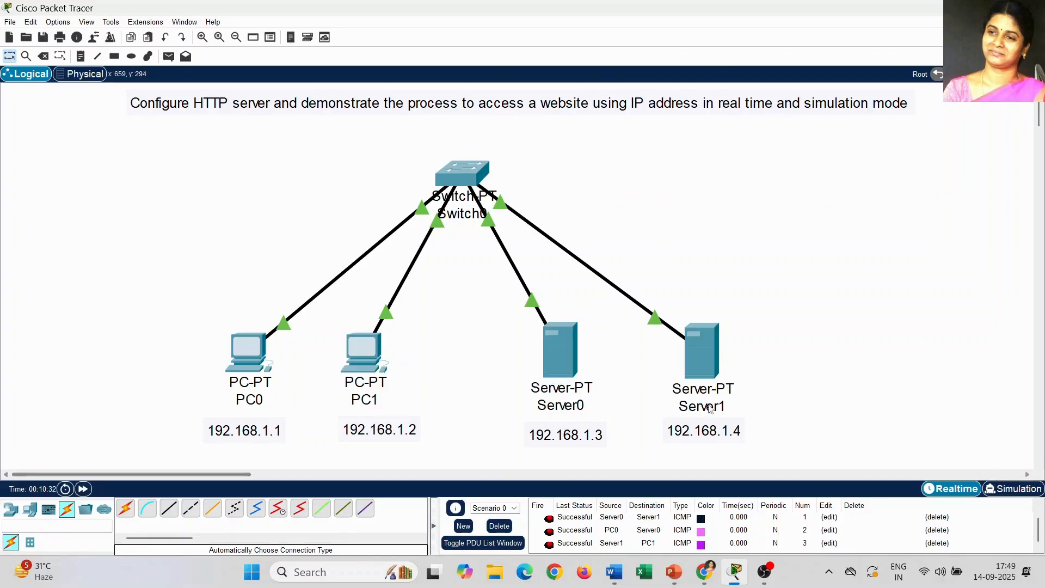
Step: Clear the scenario's earlier PDUs, send a simple PDU from PC1 to Server1, and play it in simulation mode
left_click(499, 525)
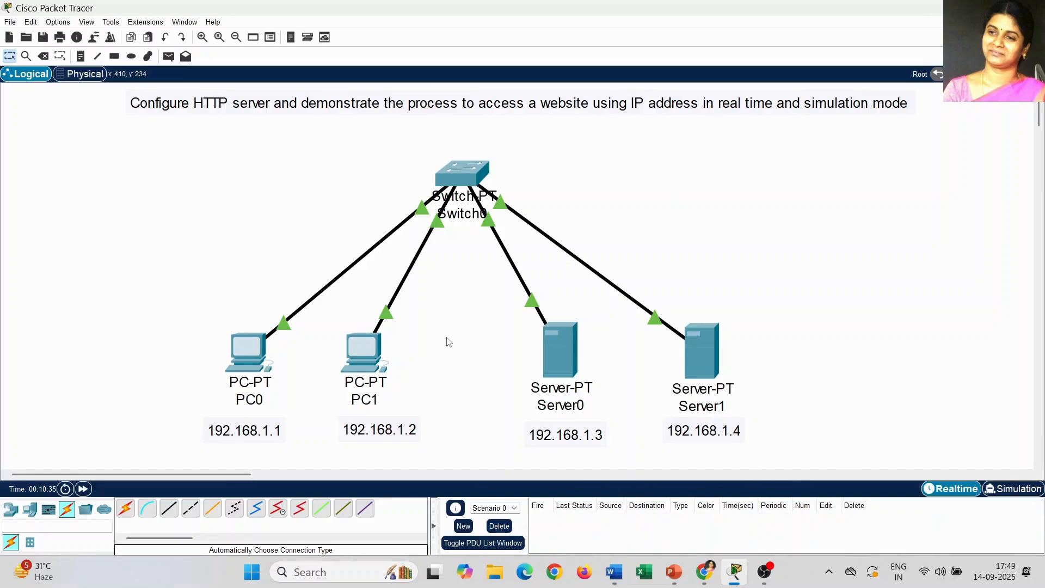
left_click(168, 56)
left_click(365, 355)
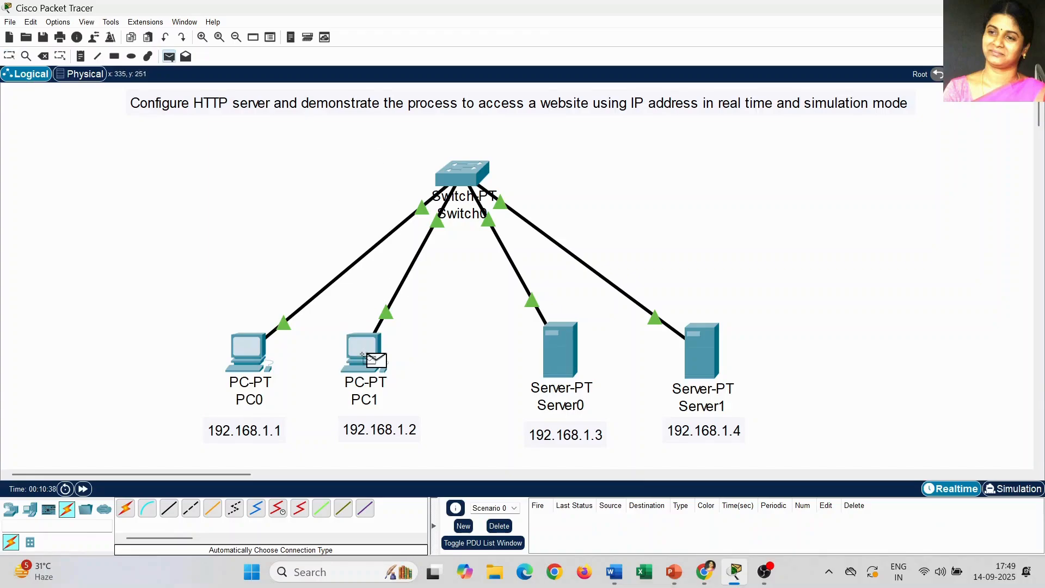
left_click(699, 350)
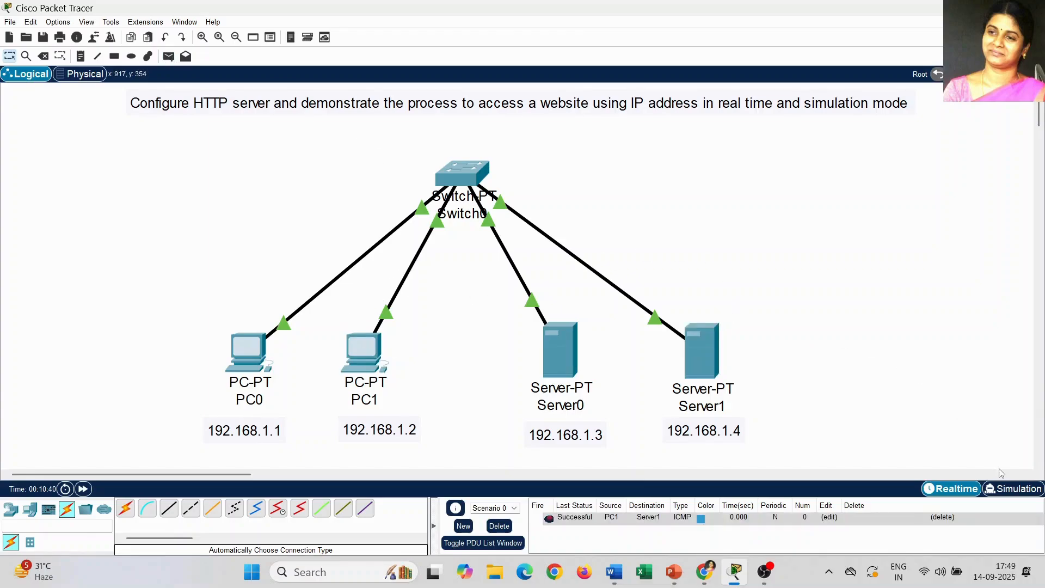
left_click(1007, 490)
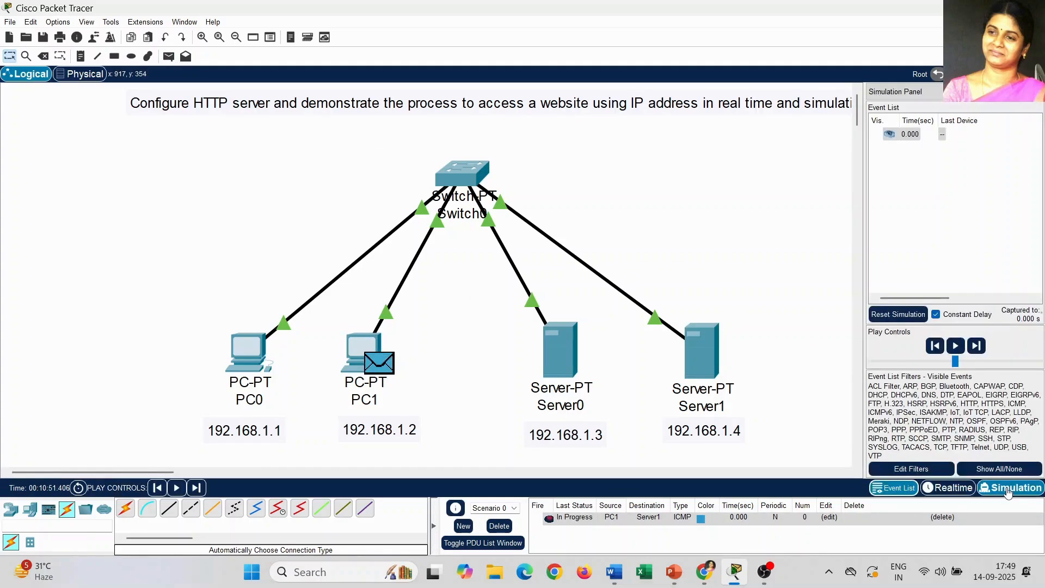
left_click(955, 346)
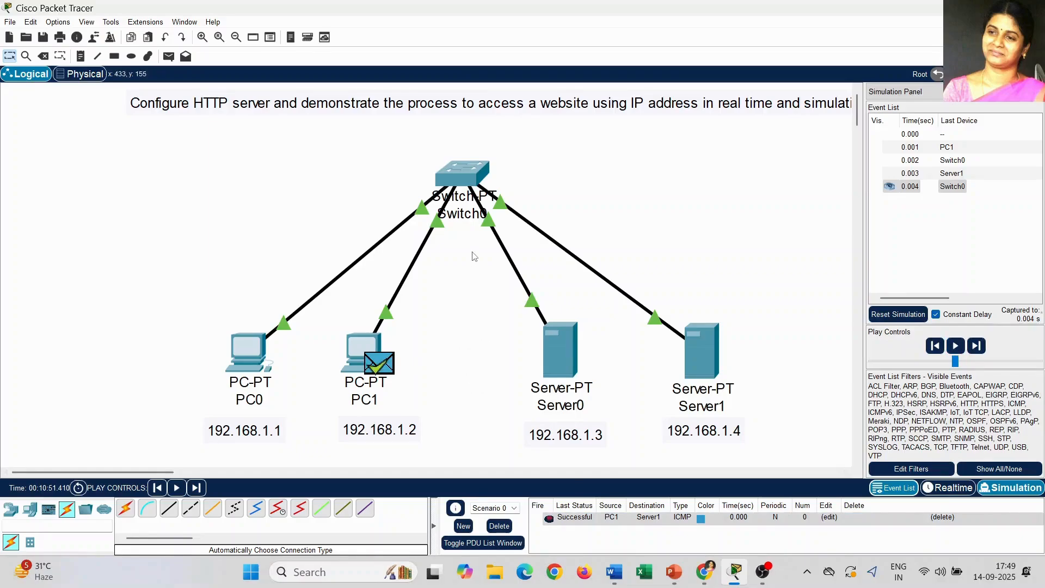
Step: Draw a rectangle with bright green fill and black outline around PC0, PC1 and their IP address labels
left_click(113, 56)
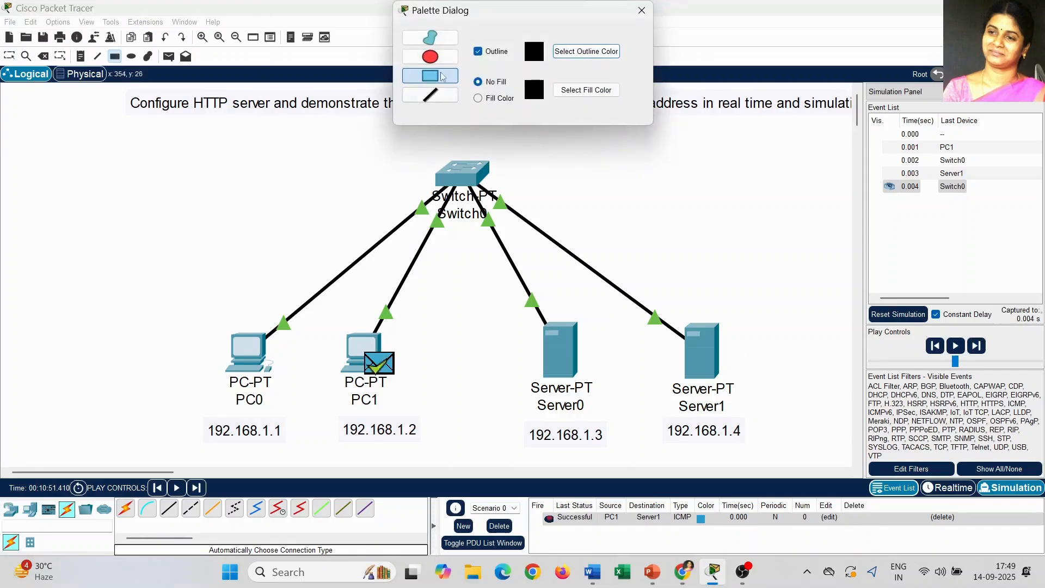
left_click(478, 98)
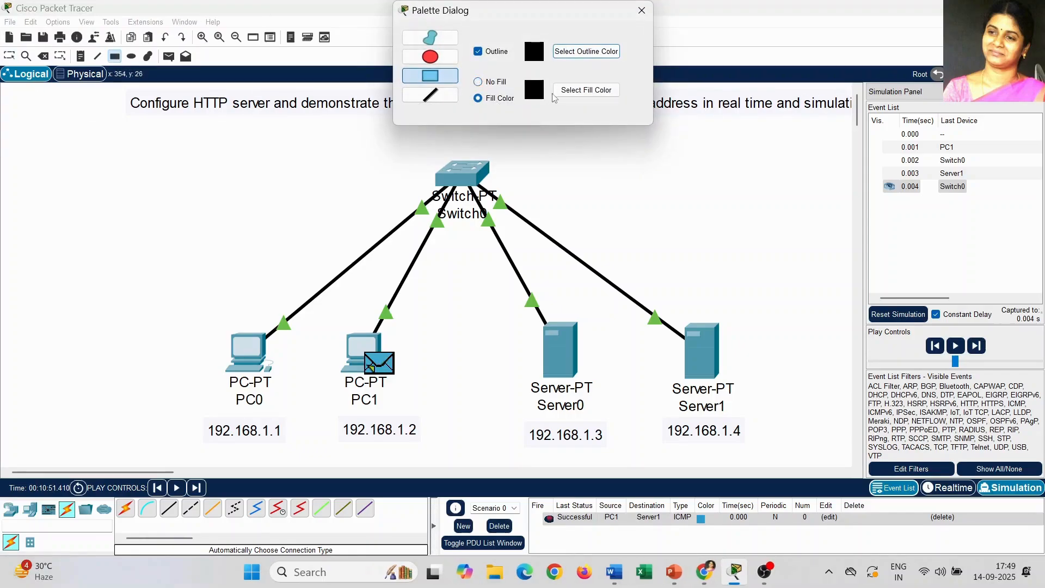
left_click(580, 92)
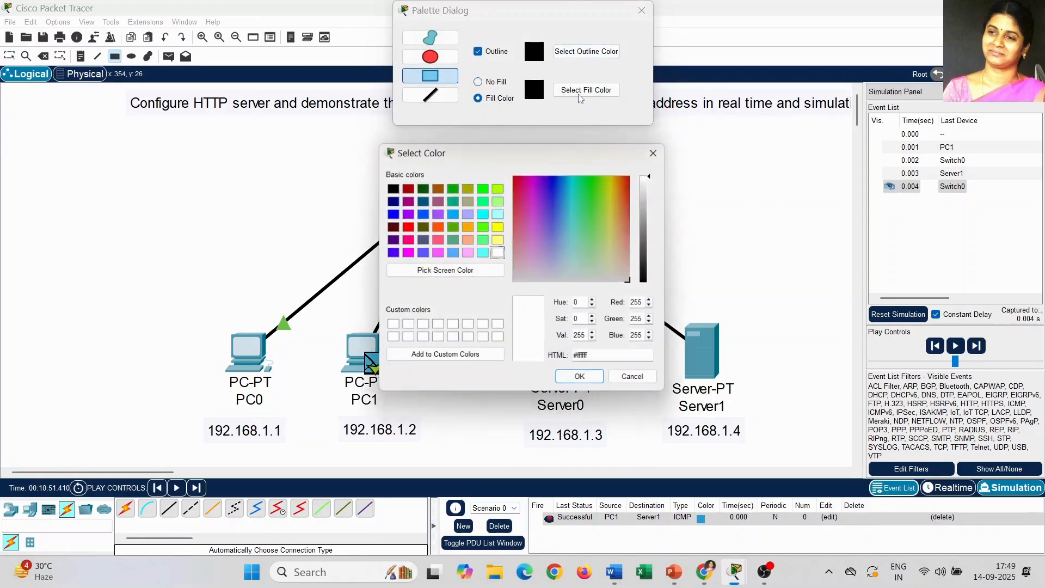
left_click(483, 188)
left_click(580, 381)
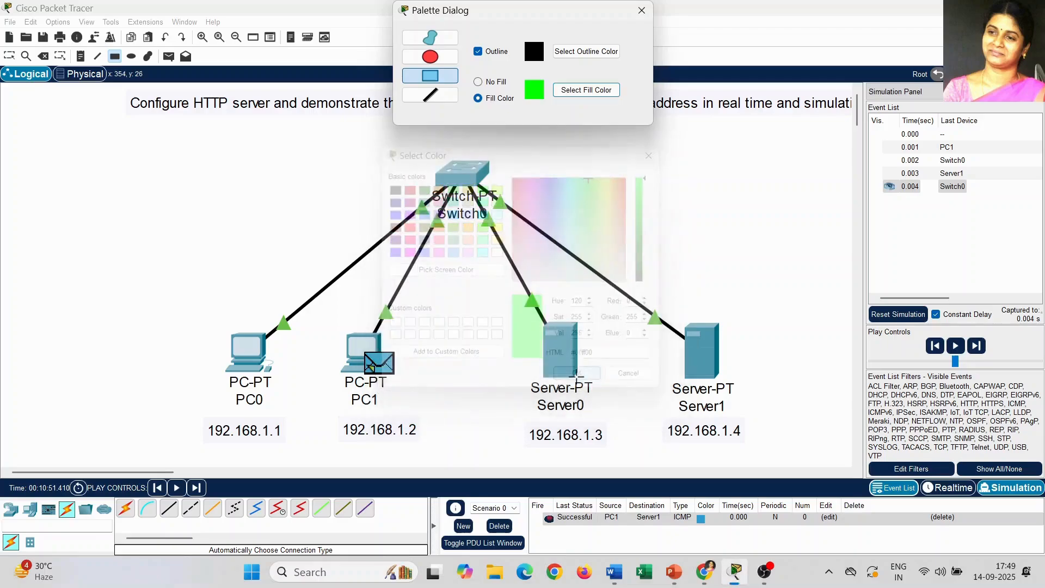
left_click_drag(173, 300, 441, 457)
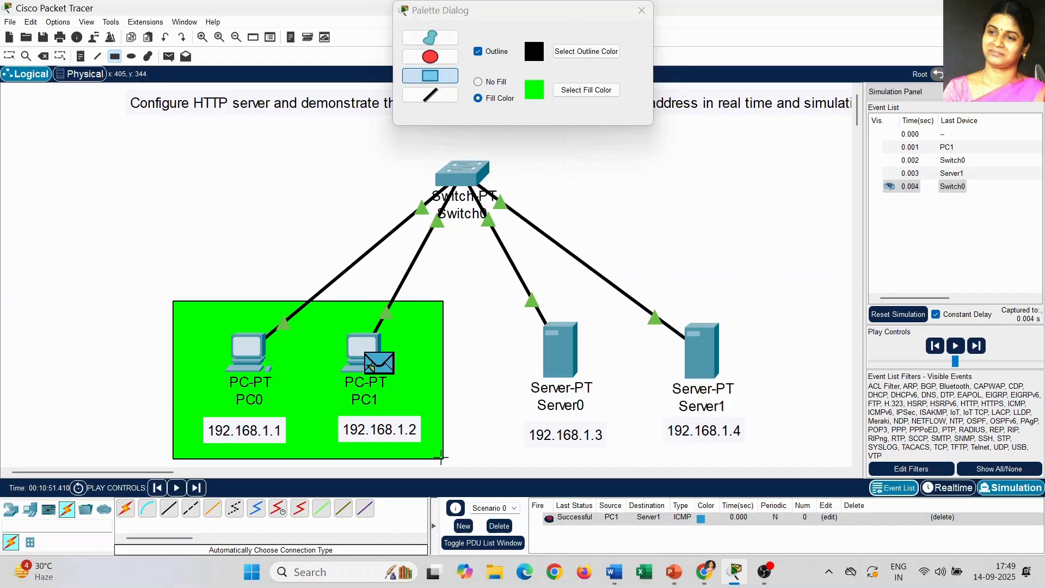
Step: Draw a rectangle with orange #ffaa00 fill around Server0, Server1 and their IP address labels
left_click(586, 90)
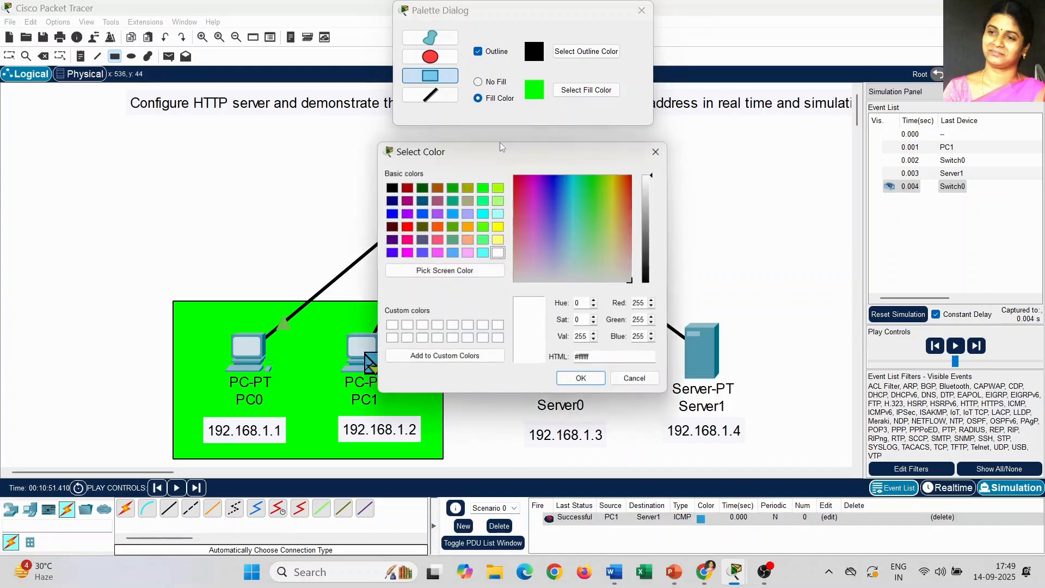
left_click(466, 227)
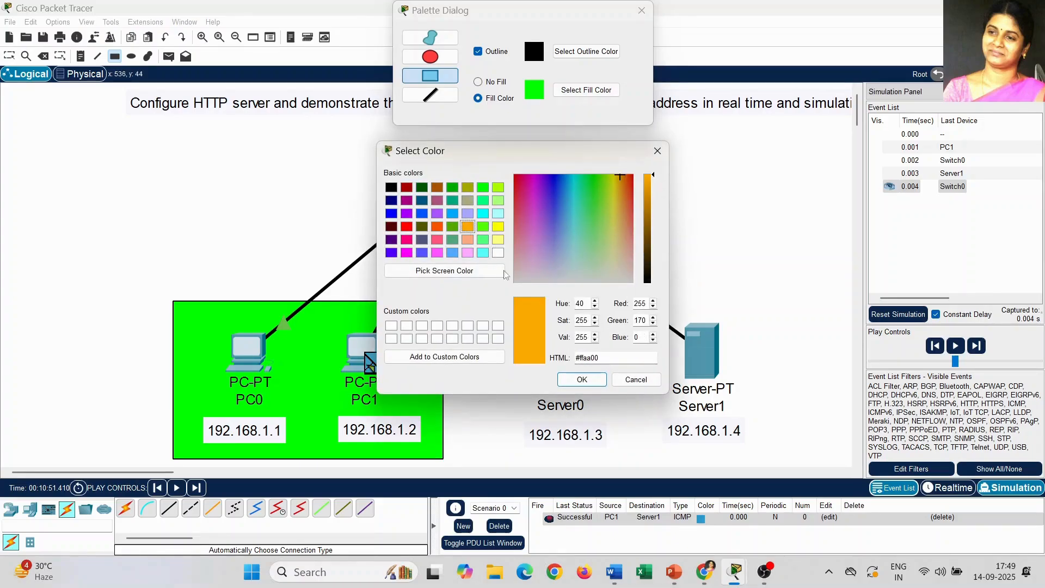
left_click(580, 380)
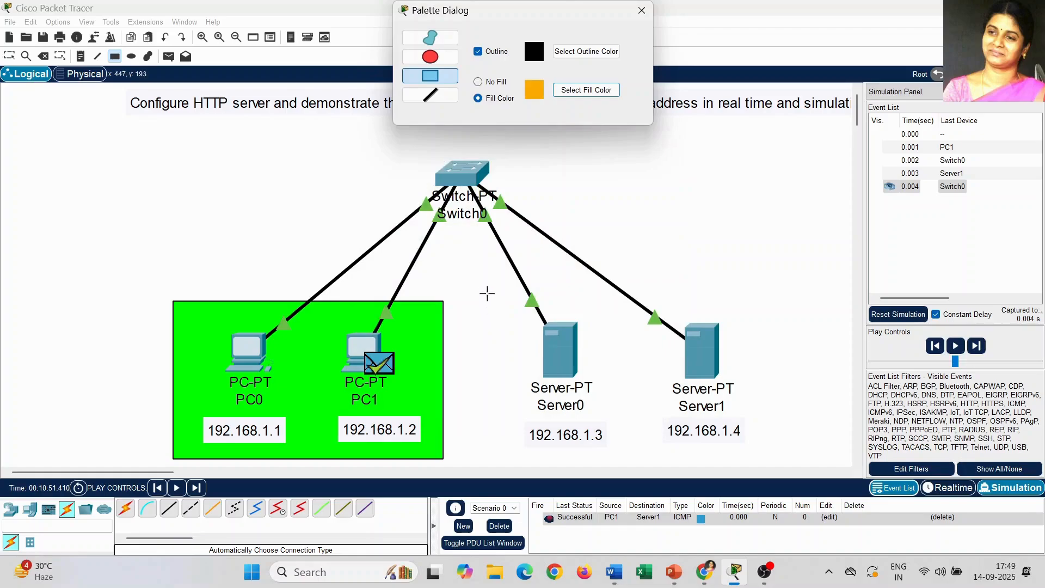
left_click_drag(487, 300, 766, 459)
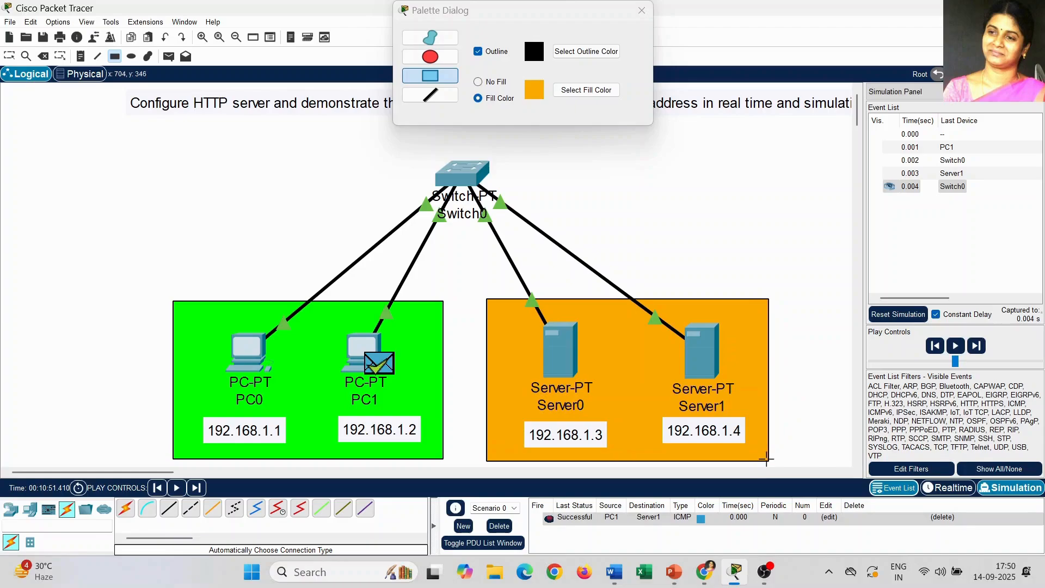